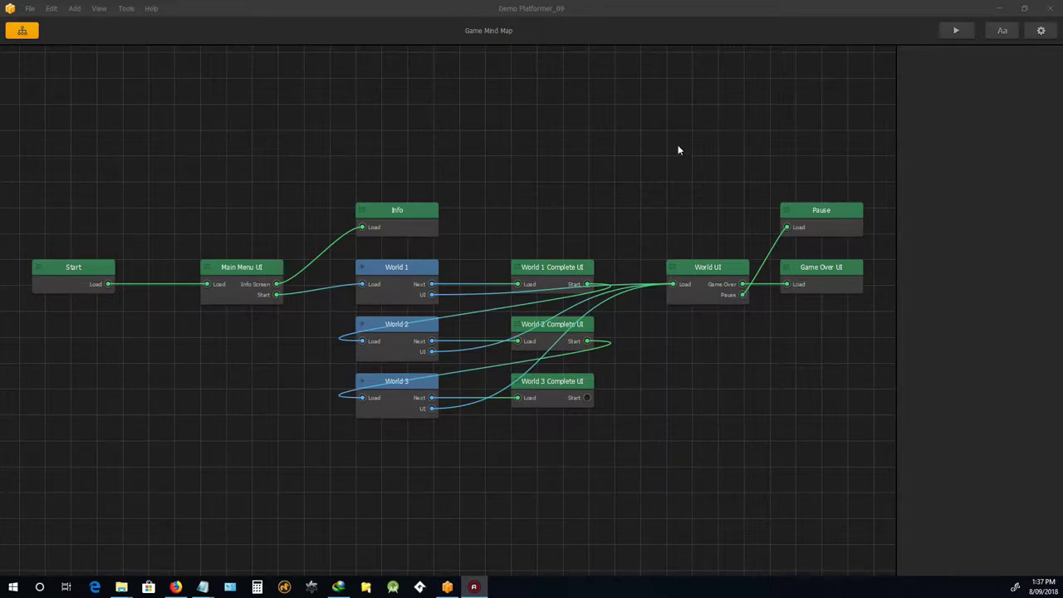
- Open World 1, import the checkpoint image as an action, and place it in the air between the character and the coin
{"action": "double_click", "coordinate": [396, 270]}
{"action": "scroll", "coordinate": [432, 253], "scroll_direction": "down", "scroll_amount": 1}
{"action": "scroll", "coordinate": [274, 220], "scroll_direction": "up", "scroll_amount": 3}
{"action": "scroll", "coordinate": [300, 178], "scroll_direction": "up", "scroll_amount": 1}
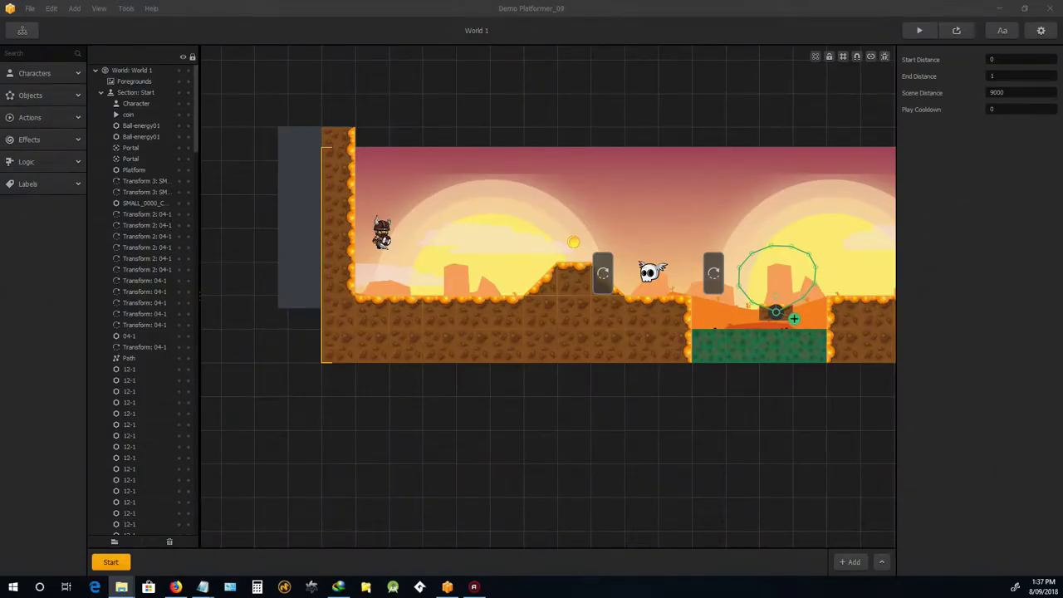
{"action": "left_click_drag", "start_coordinate": [1062, 415], "coordinate": [386, 391]}
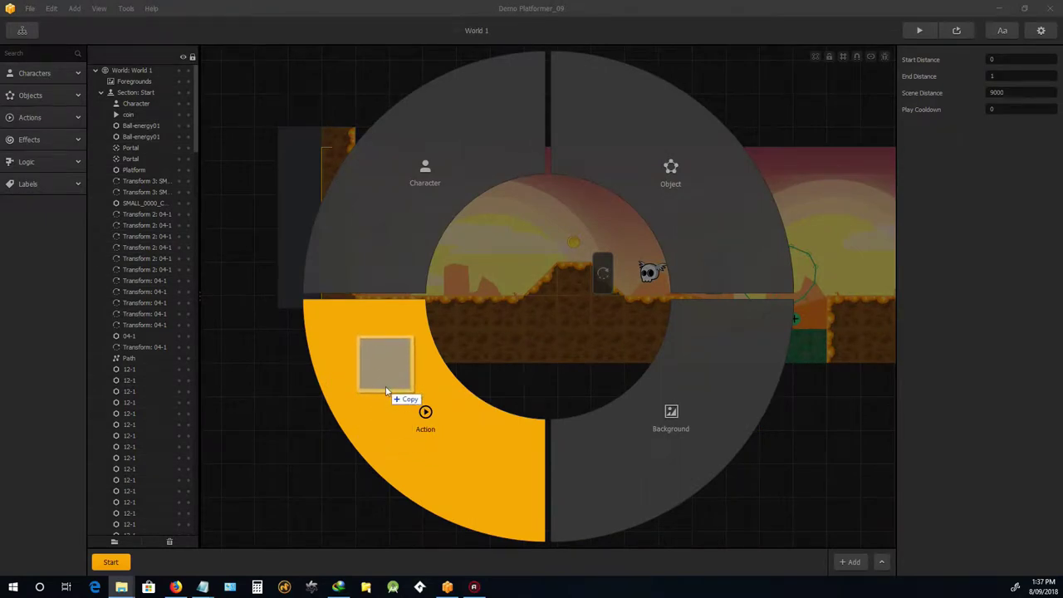
{"action": "left_click_drag", "start_coordinate": [387, 390], "coordinate": [385, 390]}
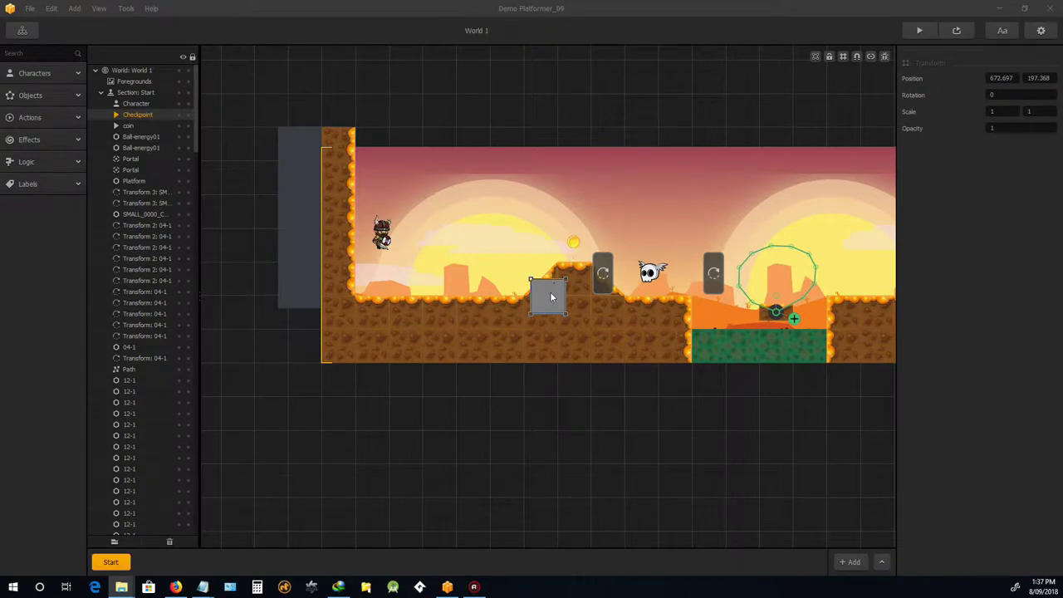
{"action": "left_click_drag", "start_coordinate": [552, 296], "coordinate": [510, 240]}
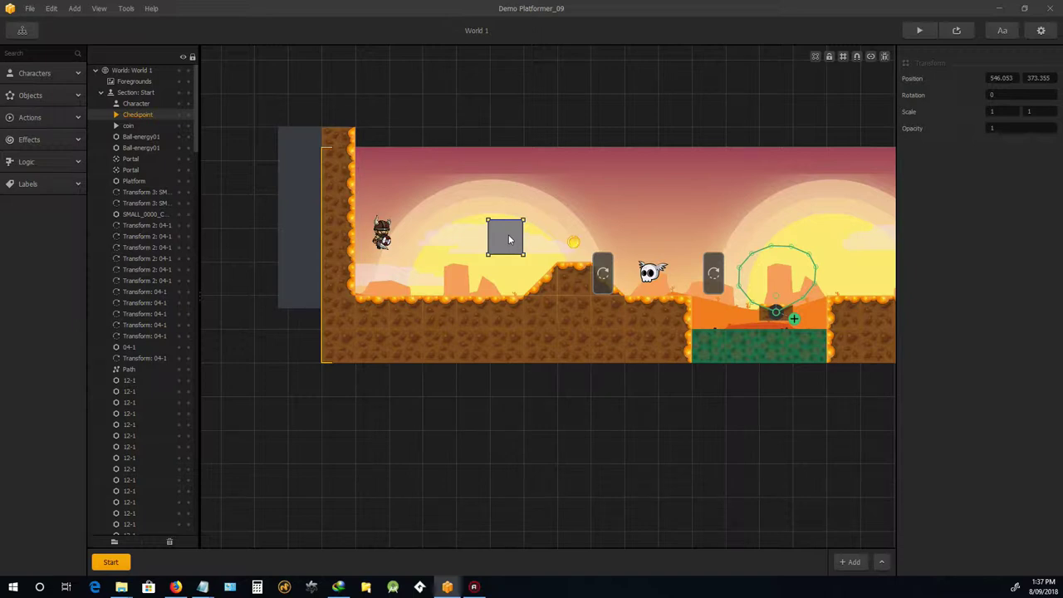
- Set the action type of the Checkpoint action to Set Checkpoint
{"action": "left_click", "coordinate": [39, 123]}
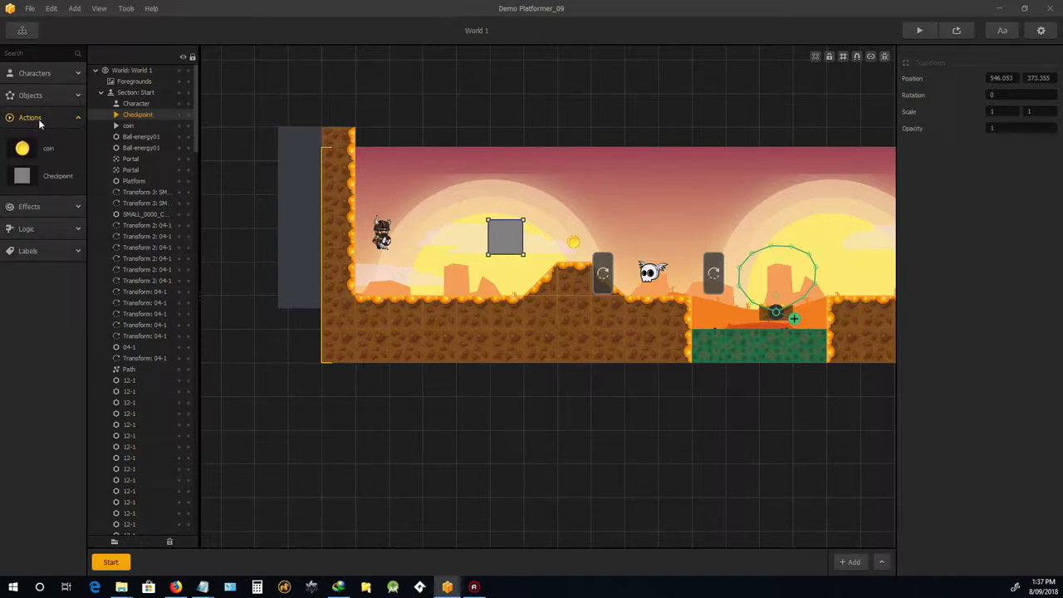
{"action": "left_click", "coordinate": [20, 181]}
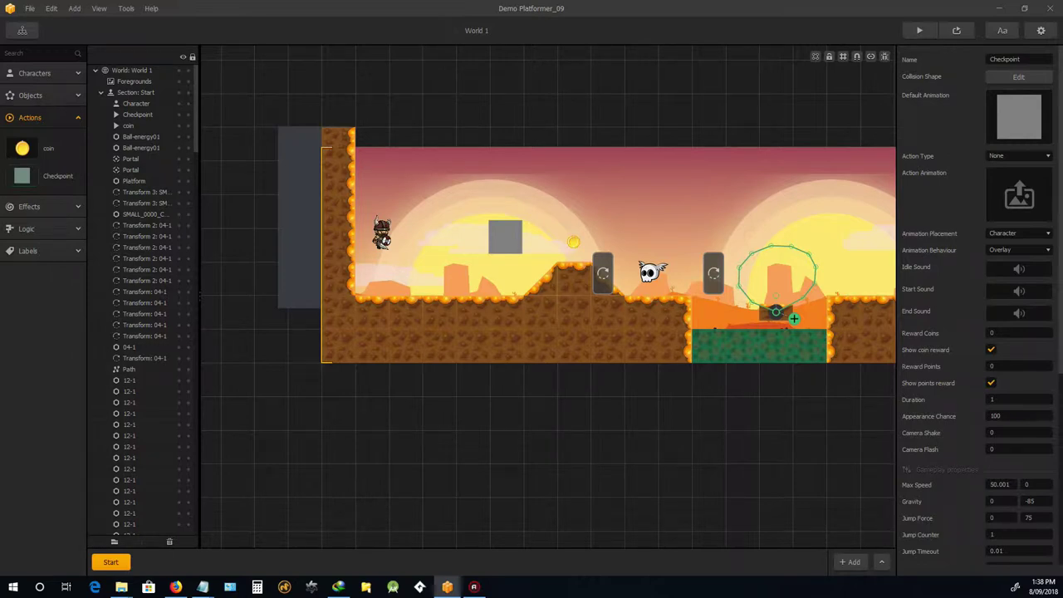
{"action": "left_click", "coordinate": [1020, 157]}
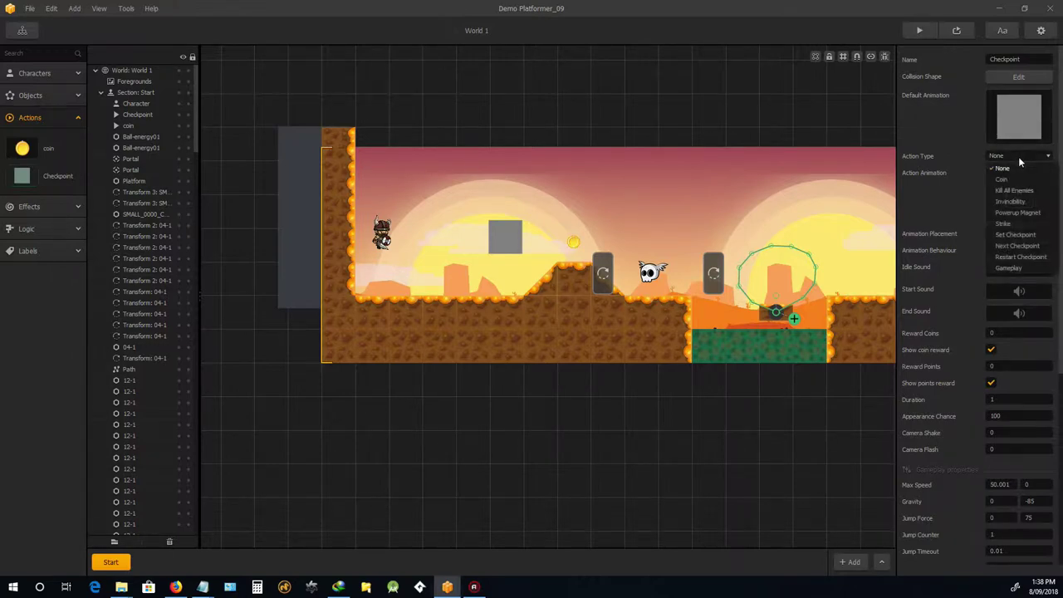
{"action": "left_click", "coordinate": [1012, 235]}
- Move the checkpoint onto the ground past the first pit, at about X 1807, Y 239
{"action": "scroll", "coordinate": [515, 204], "scroll_direction": "down", "scroll_amount": 3}
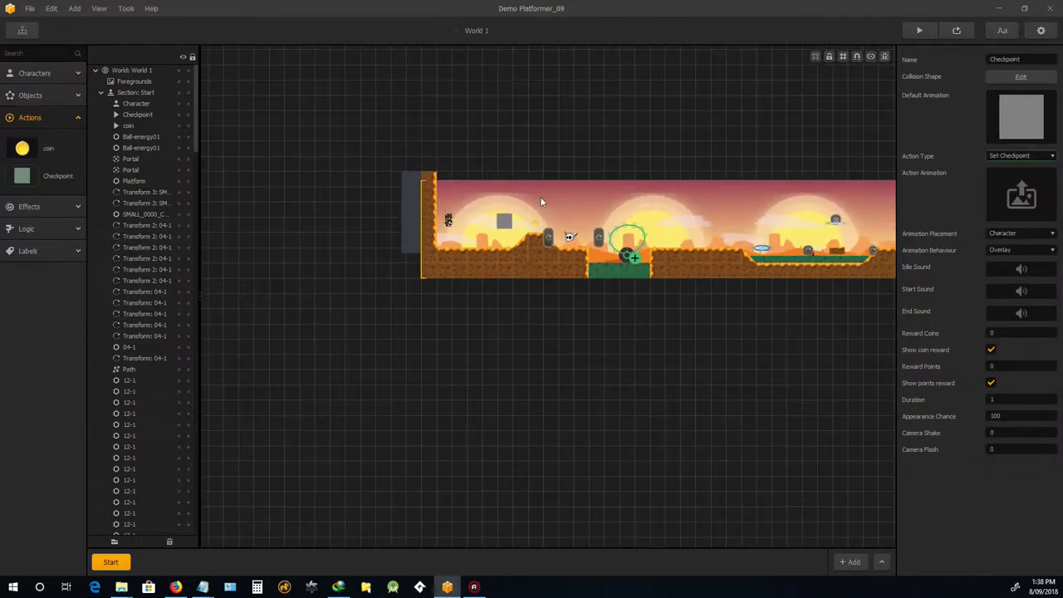
{"action": "scroll", "coordinate": [552, 197], "scroll_direction": "up", "scroll_amount": 5}
{"action": "scroll", "coordinate": [499, 251], "scroll_direction": "down", "scroll_amount": 6}
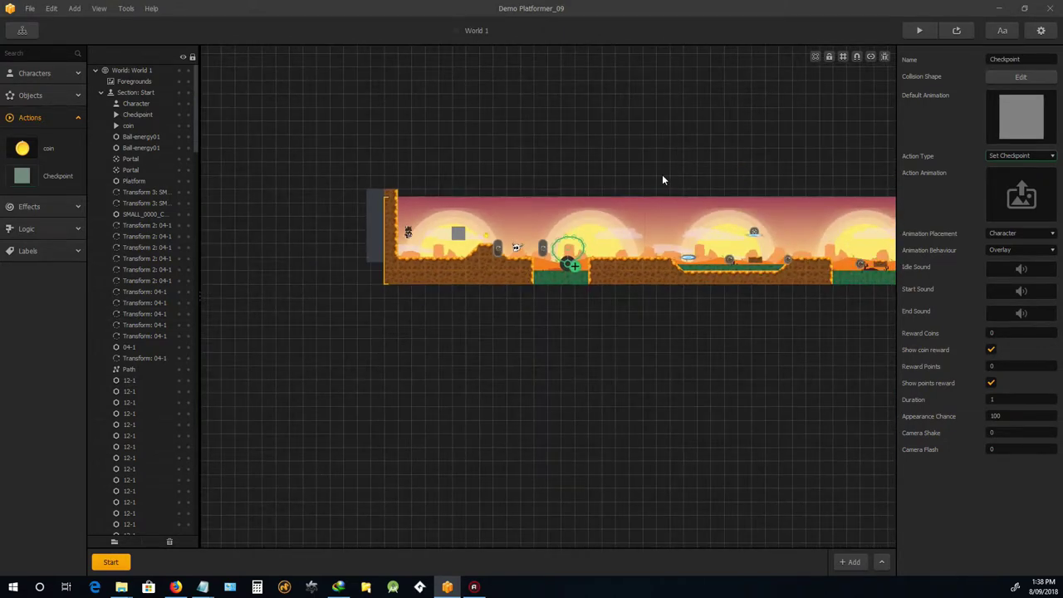
{"action": "scroll", "coordinate": [635, 198], "scroll_direction": "up", "scroll_amount": 2}
{"action": "left_click_drag", "start_coordinate": [356, 257], "coordinate": [616, 279]}
{"action": "scroll", "coordinate": [639, 249], "scroll_direction": "down", "scroll_amount": 1}
{"action": "scroll", "coordinate": [639, 255], "scroll_direction": "up", "scroll_amount": 3}
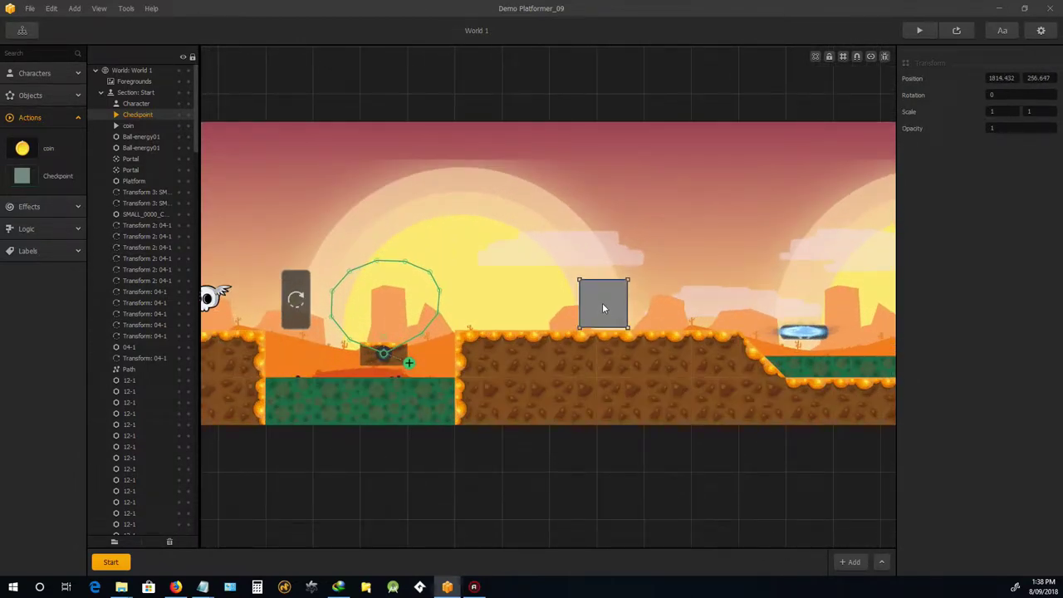
{"action": "scroll", "coordinate": [599, 310], "scroll_direction": "down", "scroll_amount": 3}
{"action": "scroll", "coordinate": [392, 304], "scroll_direction": "up", "scroll_amount": 3}
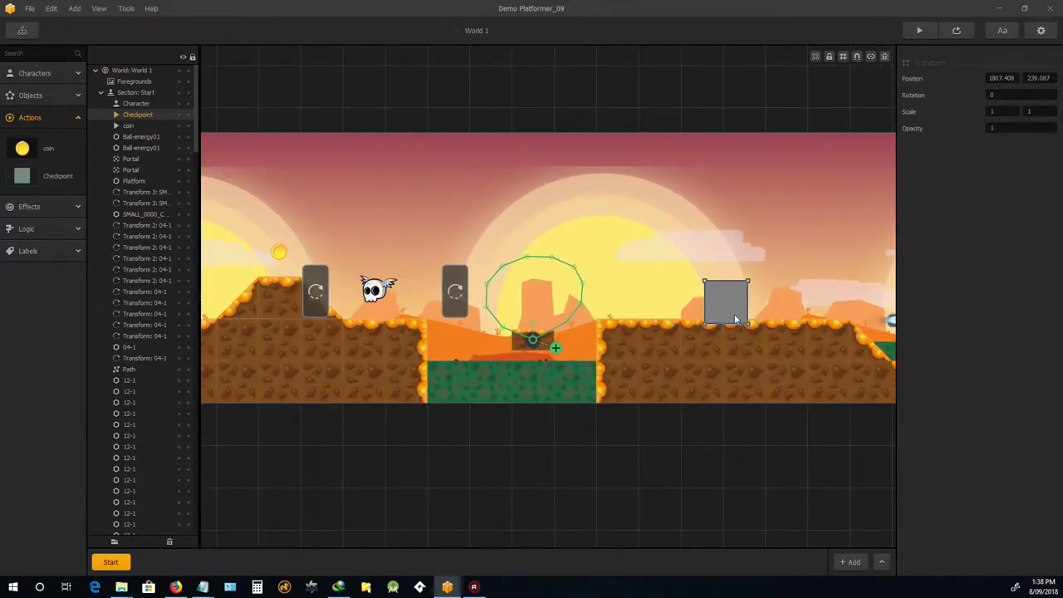
- Stretch the checkpoint upward from the ground to the top of the scene, to a vertical scale of about 4.69
{"action": "scroll", "coordinate": [735, 314], "scroll_direction": "up", "scroll_amount": 1}
{"action": "scroll", "coordinate": [732, 298], "scroll_direction": "down", "scroll_amount": 3}
{"action": "scroll", "coordinate": [724, 286], "scroll_direction": "up", "scroll_amount": 1}
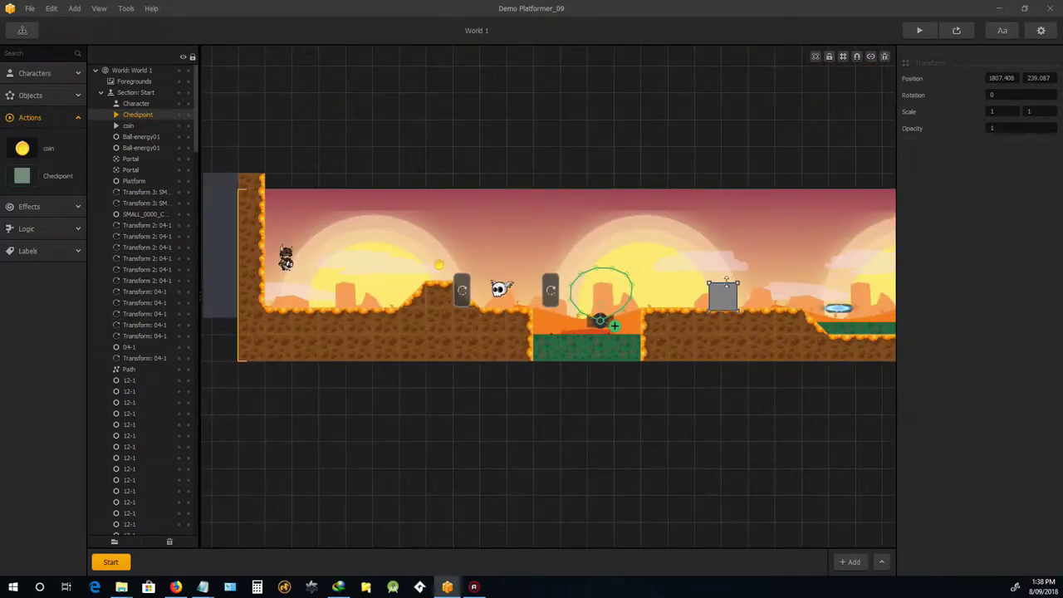
{"action": "left_click_drag", "start_coordinate": [738, 282], "coordinate": [747, 184]}
{"action": "scroll", "coordinate": [500, 328], "scroll_direction": "down", "scroll_amount": 3}
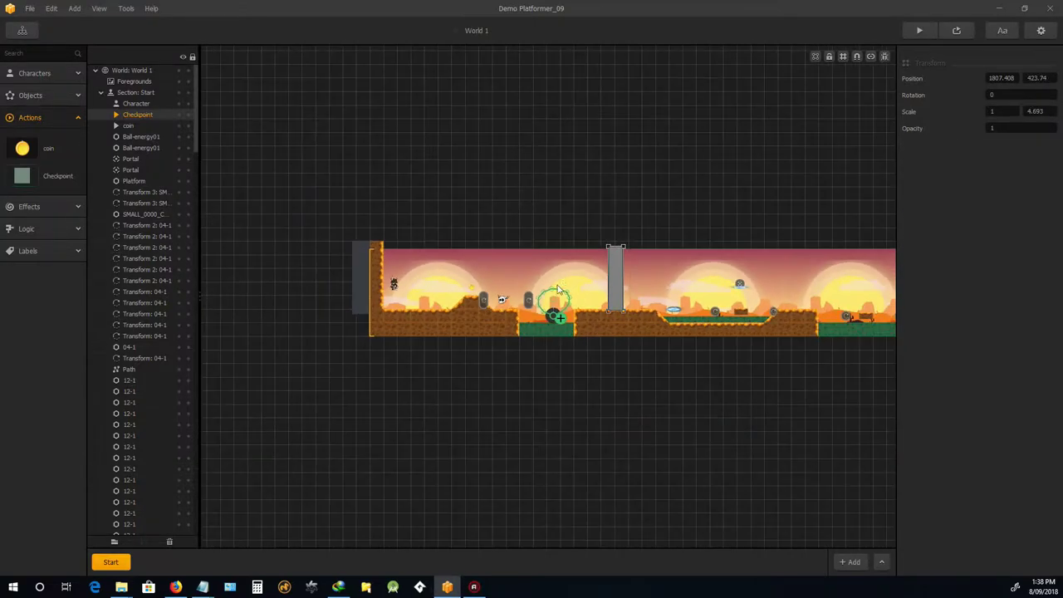
{"action": "scroll", "coordinate": [584, 284], "scroll_direction": "up", "scroll_amount": 2}
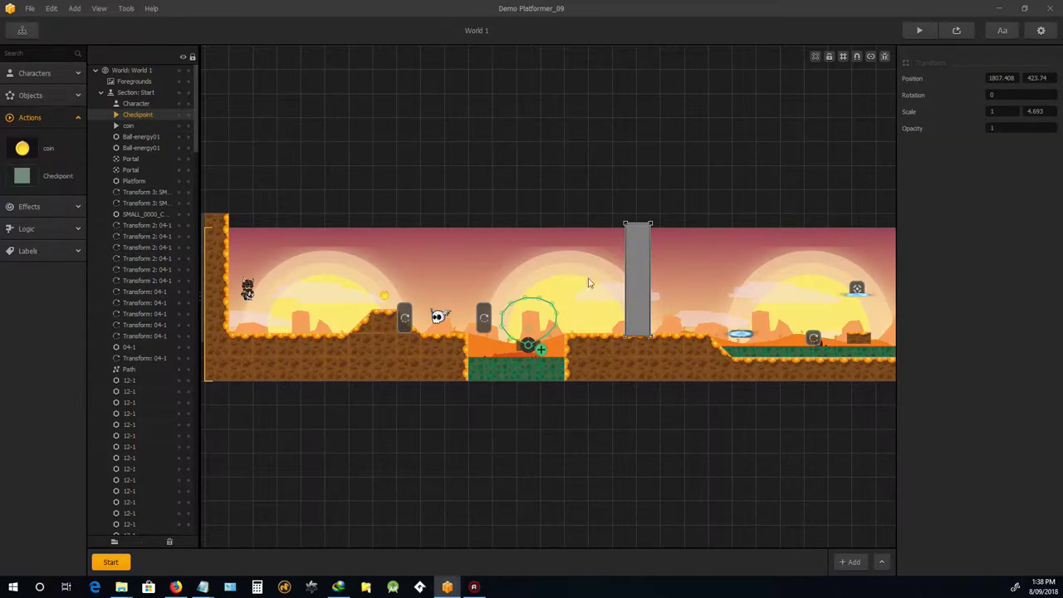
- Duplicate the tall checkpoint and place the copy on the ground past the second pit, at about X 3118
{"action": "scroll", "coordinate": [566, 192], "scroll_direction": "down", "scroll_amount": 3}
{"action": "scroll", "coordinate": [662, 229], "scroll_direction": "up", "scroll_amount": 2}
{"action": "scroll", "coordinate": [519, 237], "scroll_direction": "down", "scroll_amount": 1}
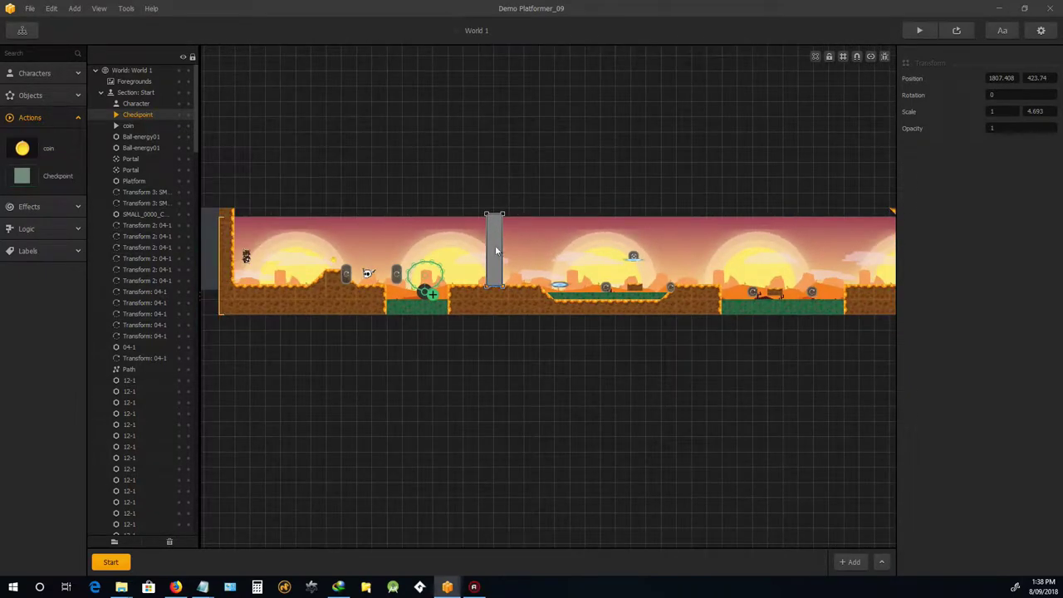
{"action": "key", "text": "ctrl+d"}
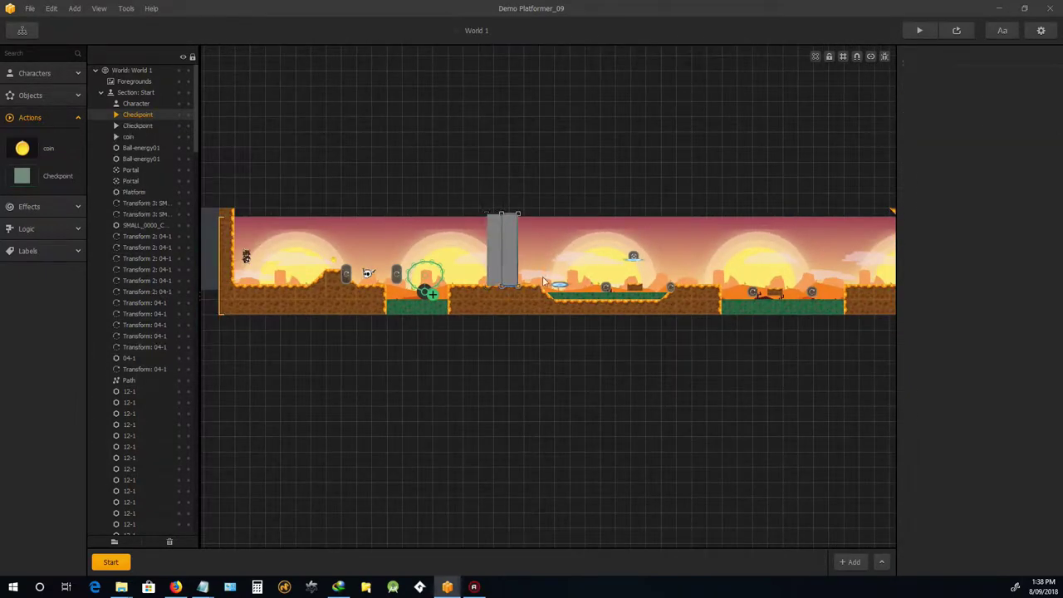
{"action": "left_click_drag", "start_coordinate": [507, 257], "coordinate": [691, 258]}
- Duplicate the second checkpoint and place the copy on the ground before the hanging rock, at about X 4257, Y 420
{"action": "scroll", "coordinate": [641, 239], "scroll_direction": "down", "scroll_amount": 3}
{"action": "scroll", "coordinate": [702, 196], "scroll_direction": "up", "scroll_amount": 4}
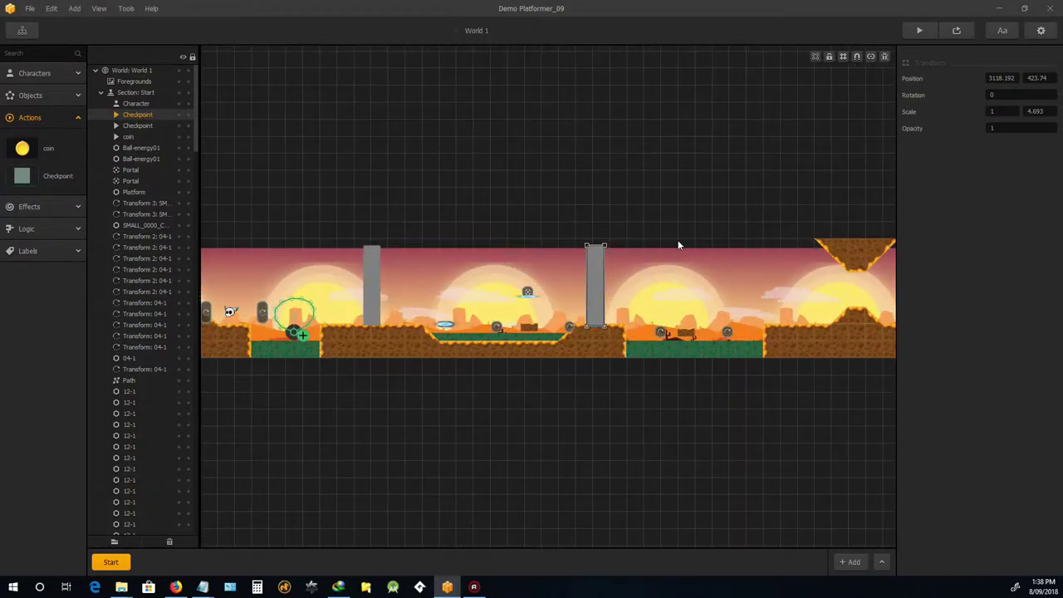
{"action": "key", "text": "ctrl+d"}
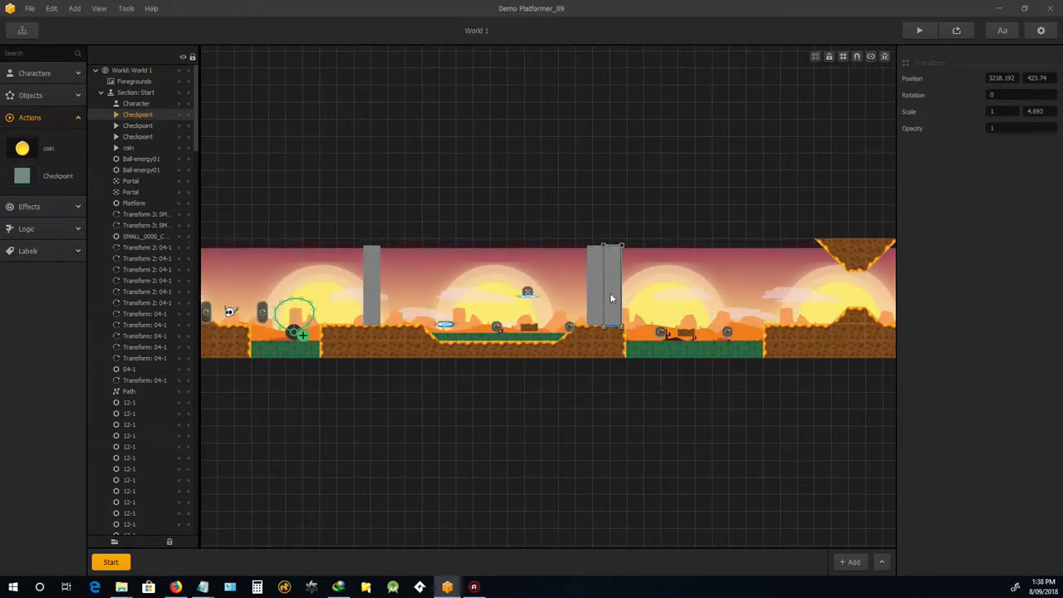
{"action": "left_click_drag", "start_coordinate": [616, 295], "coordinate": [789, 297]}
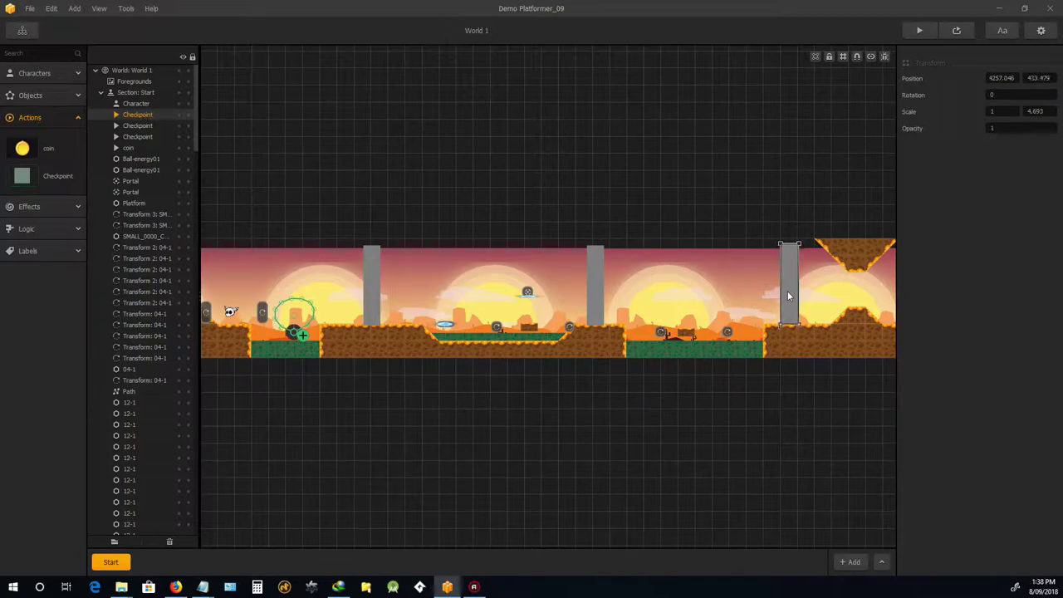
{"action": "scroll", "coordinate": [691, 288], "scroll_direction": "down", "scroll_amount": 2}
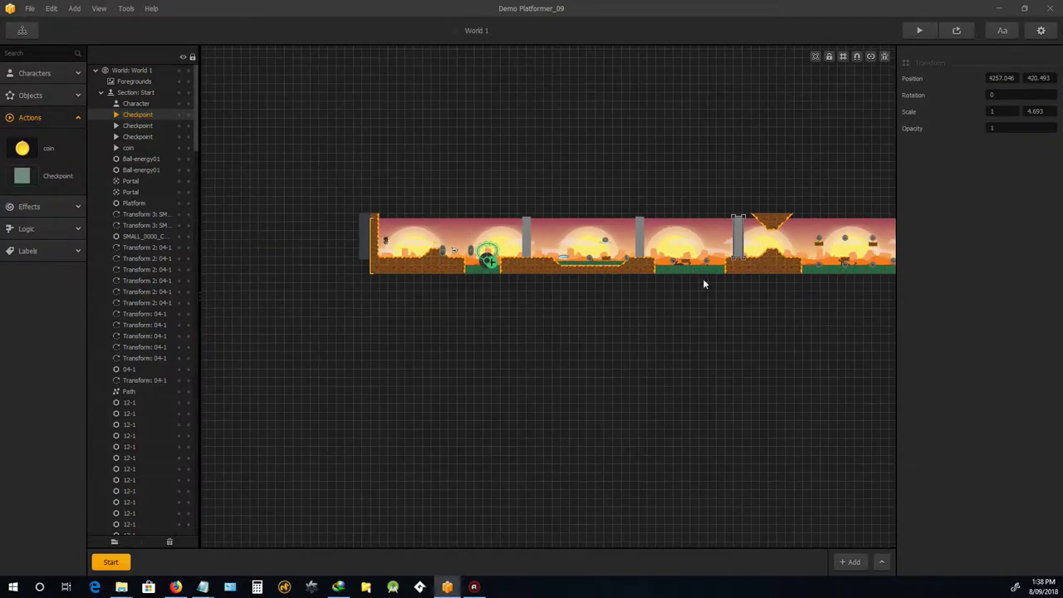
- Raise the flying skull enemy high above the ground between the two transform blocks, to about X 987, Y 475
{"action": "scroll", "coordinate": [416, 211], "scroll_direction": "up", "scroll_amount": 2}
{"action": "scroll", "coordinate": [421, 249], "scroll_direction": "up", "scroll_amount": 2}
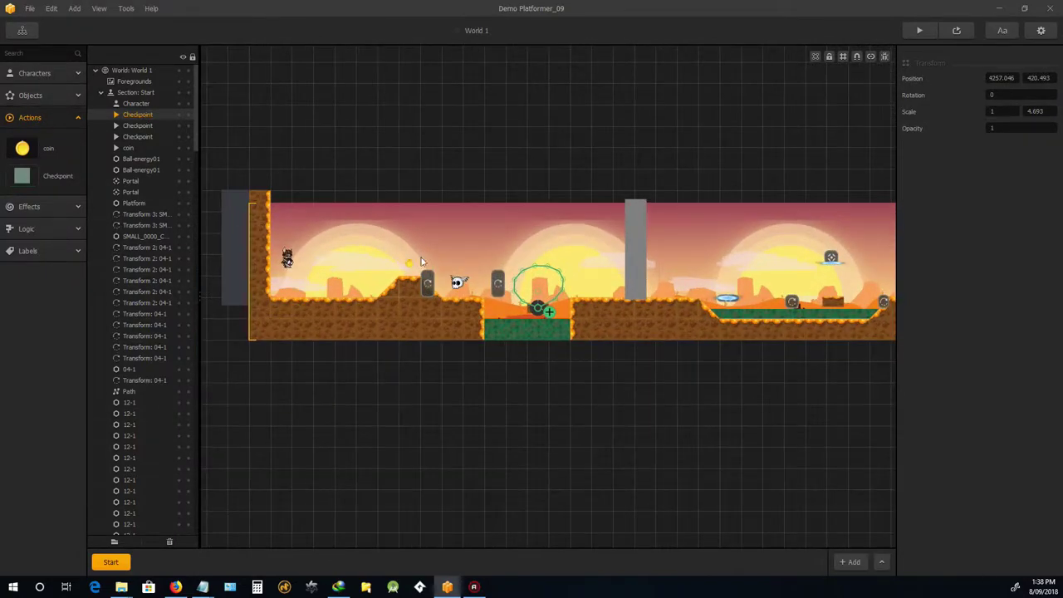
{"action": "scroll", "coordinate": [402, 266], "scroll_direction": "up", "scroll_amount": 2}
{"action": "scroll", "coordinate": [498, 283], "scroll_direction": "down", "scroll_amount": 1}
{"action": "scroll", "coordinate": [558, 285], "scroll_direction": "up", "scroll_amount": 1}
{"action": "scroll", "coordinate": [558, 286], "scroll_direction": "down", "scroll_amount": 1}
{"action": "scroll", "coordinate": [558, 290], "scroll_direction": "up", "scroll_amount": 3}
{"action": "scroll", "coordinate": [561, 299], "scroll_direction": "down", "scroll_amount": 1}
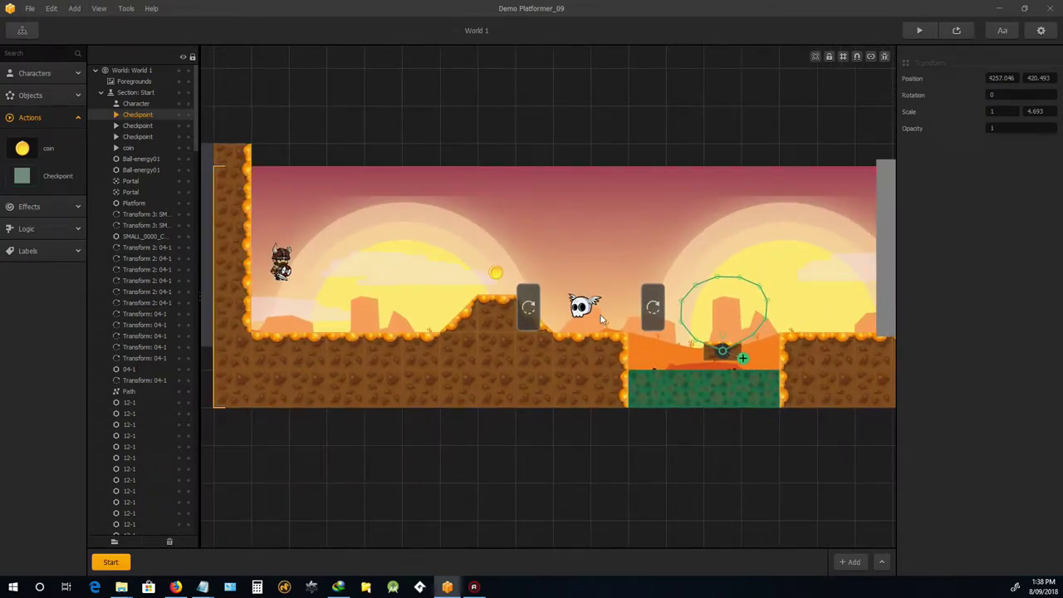
{"action": "left_click", "coordinate": [579, 309]}
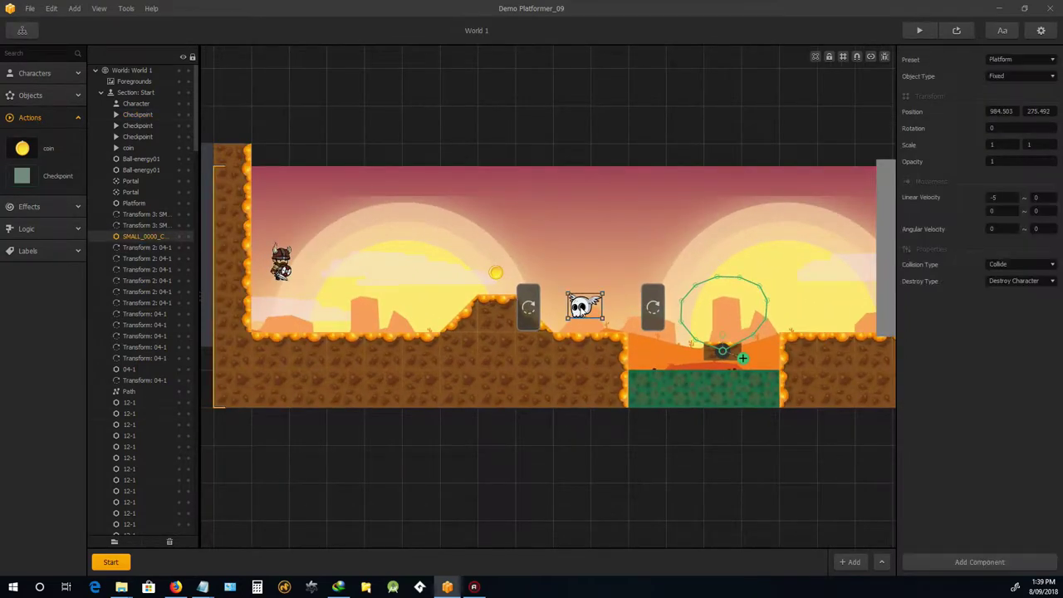
{"action": "left_click_drag", "start_coordinate": [579, 309], "coordinate": [581, 234]}
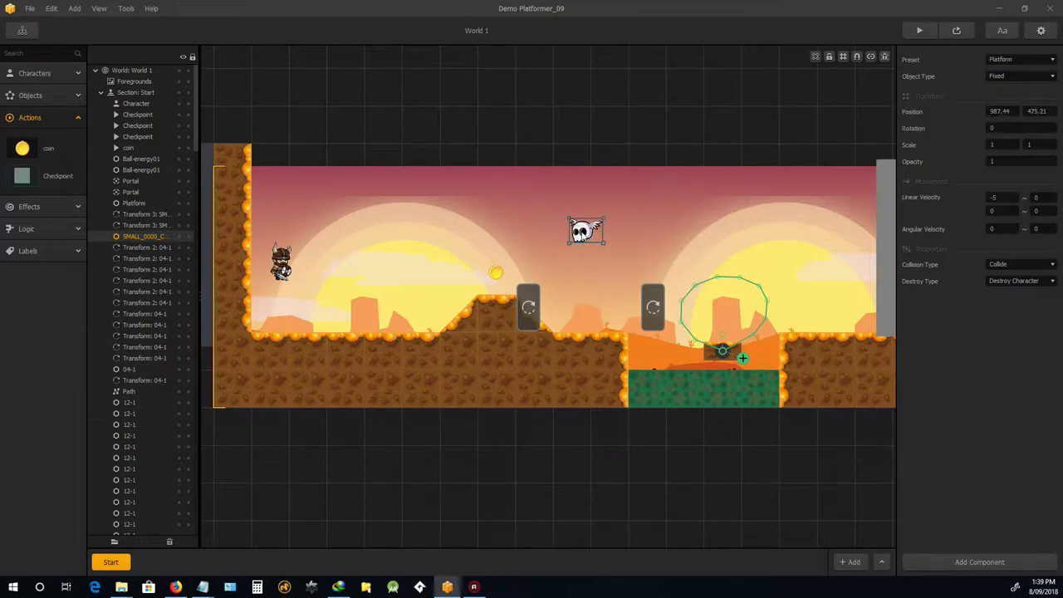
- Preview World 1 and play over the hill to the first pit, collecting the coin and jumping for the moving platform
{"action": "scroll", "coordinate": [619, 237], "scroll_direction": "down", "scroll_amount": 2}
{"action": "scroll", "coordinate": [619, 238], "scroll_direction": "up", "scroll_amount": 1}
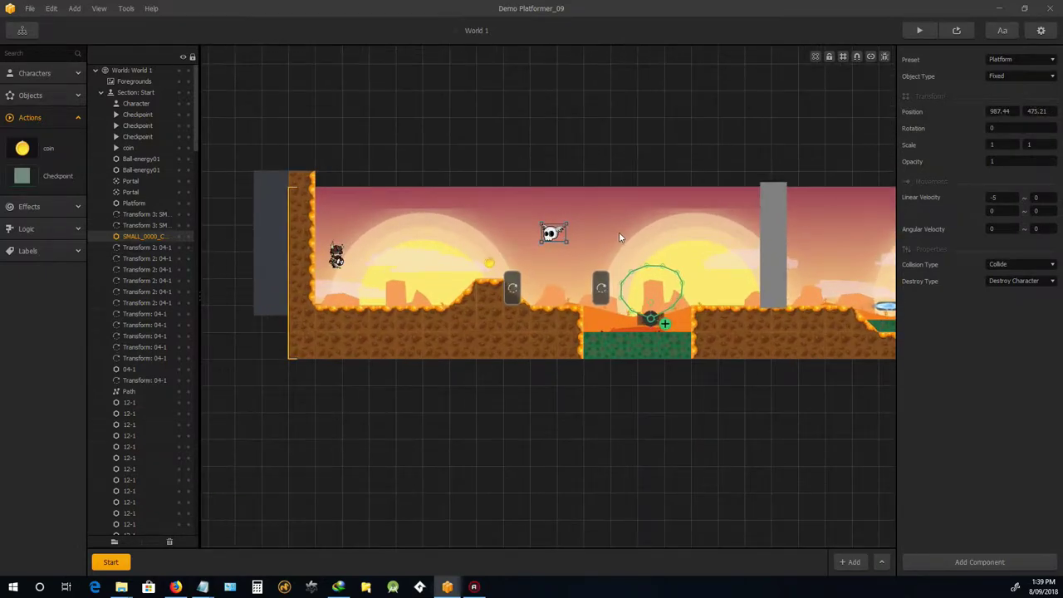
{"action": "left_click", "coordinate": [958, 31]}
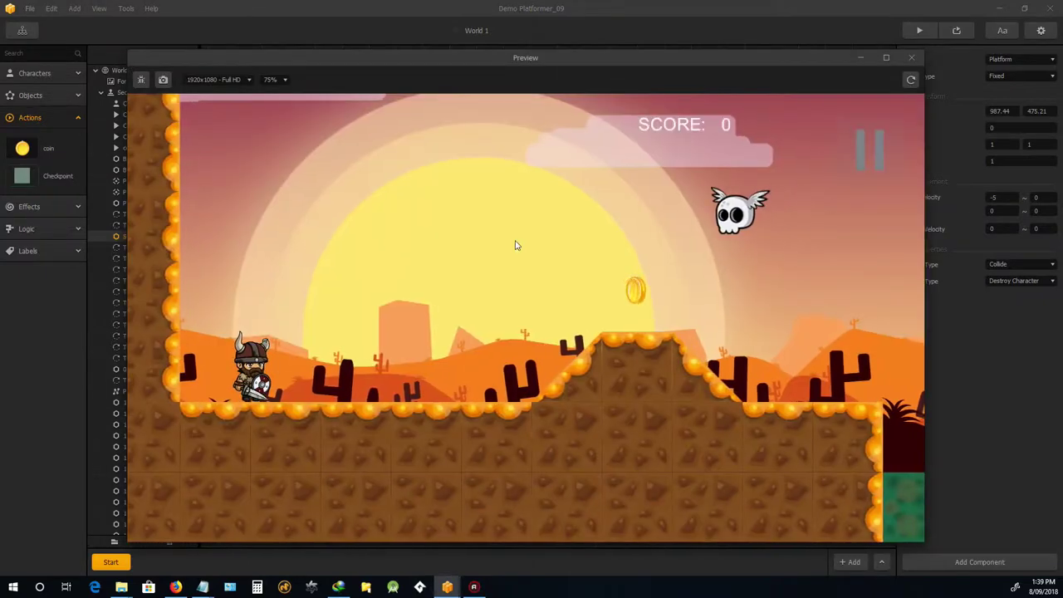
{"action": "key", "text": "Right"}
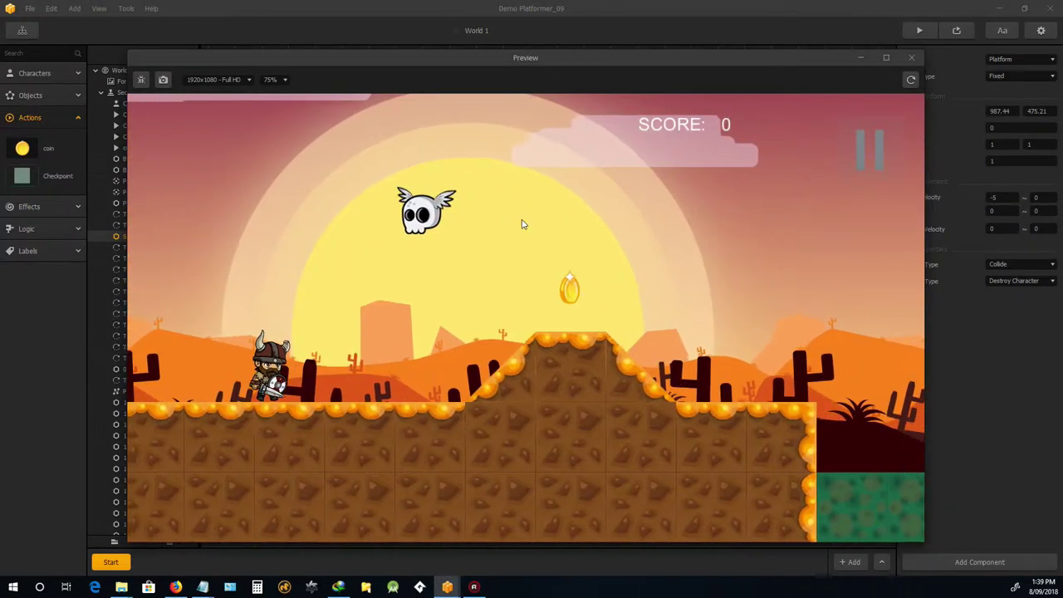
{"action": "key", "text": "Right"}
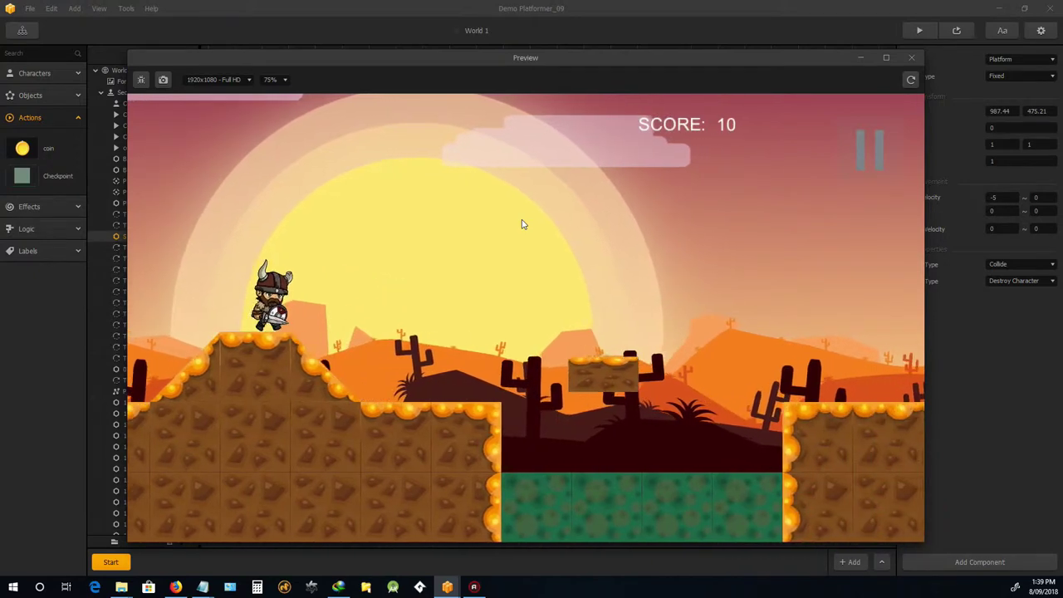
{"action": "key", "text": "Right"}
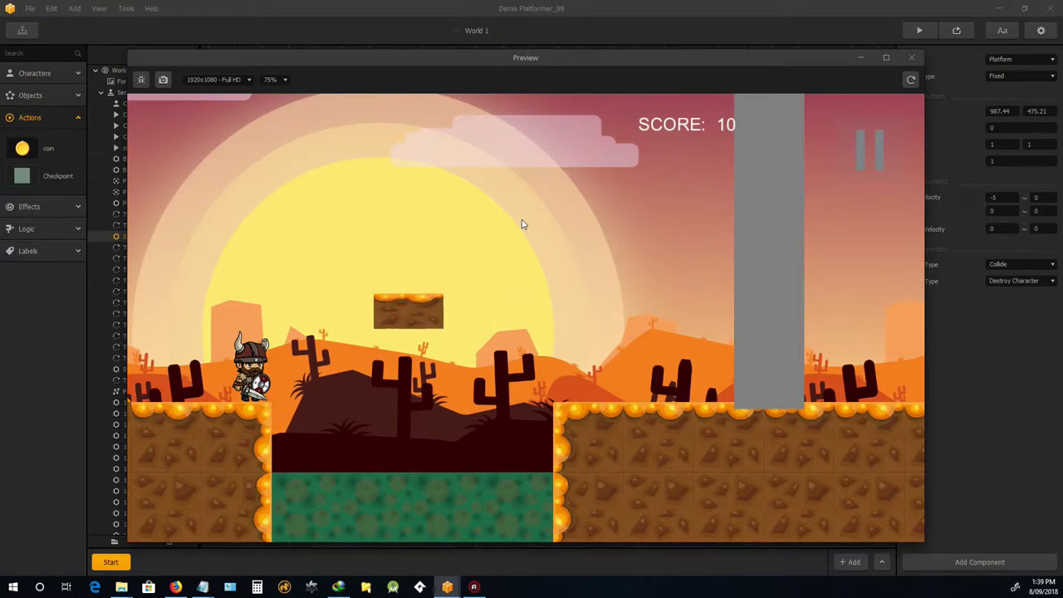
{"action": "key", "text": "Up"}
{"action": "key", "text": "Right"}
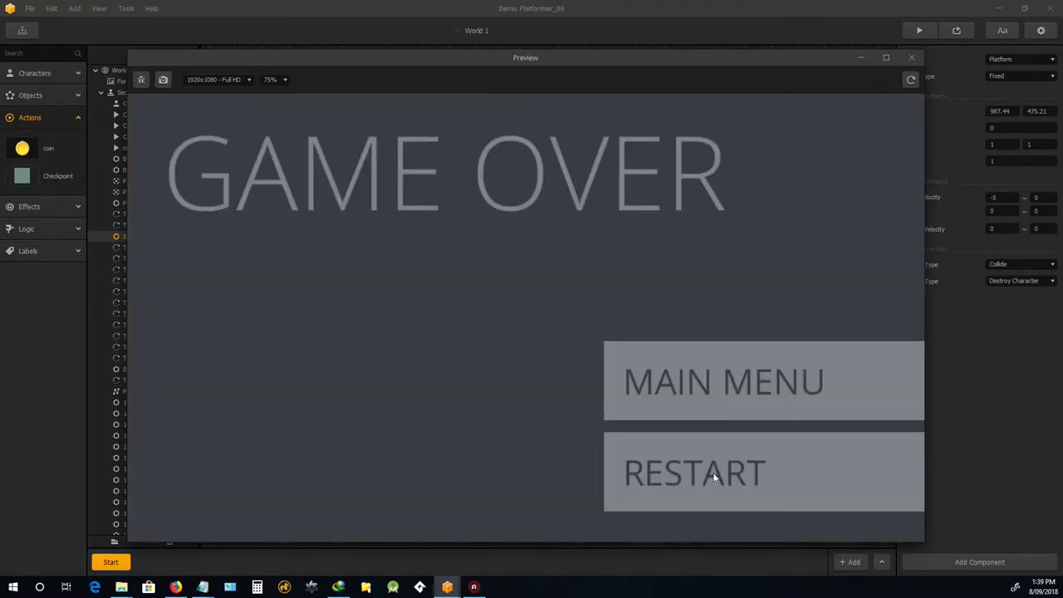
- Restart the game from the game over screen and play over the hill to the first pit, jumping for the moving platform
{"action": "left_click", "coordinate": [712, 472]}
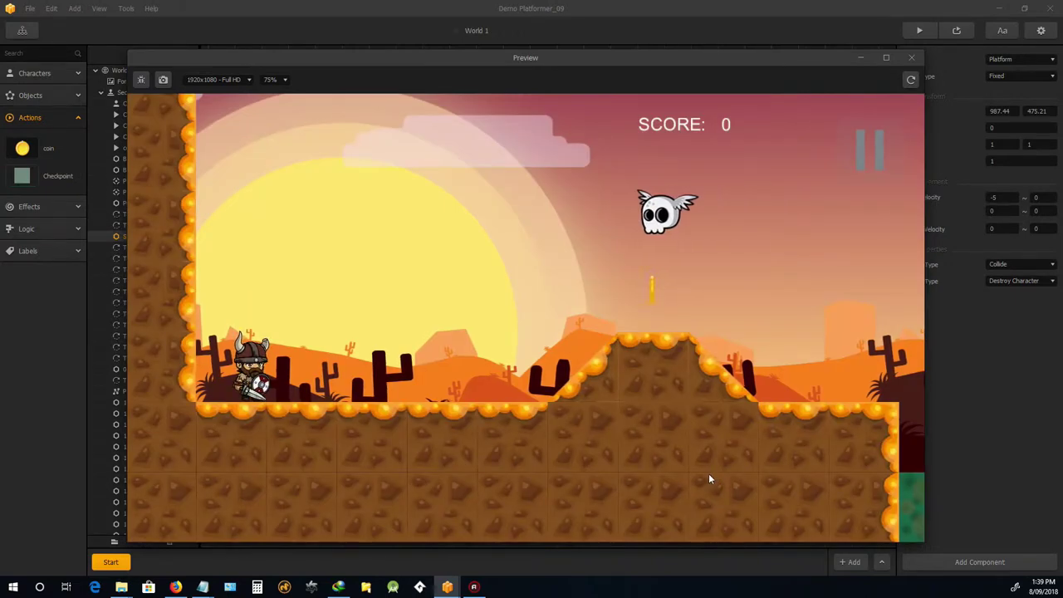
{"action": "key", "text": "Right"}
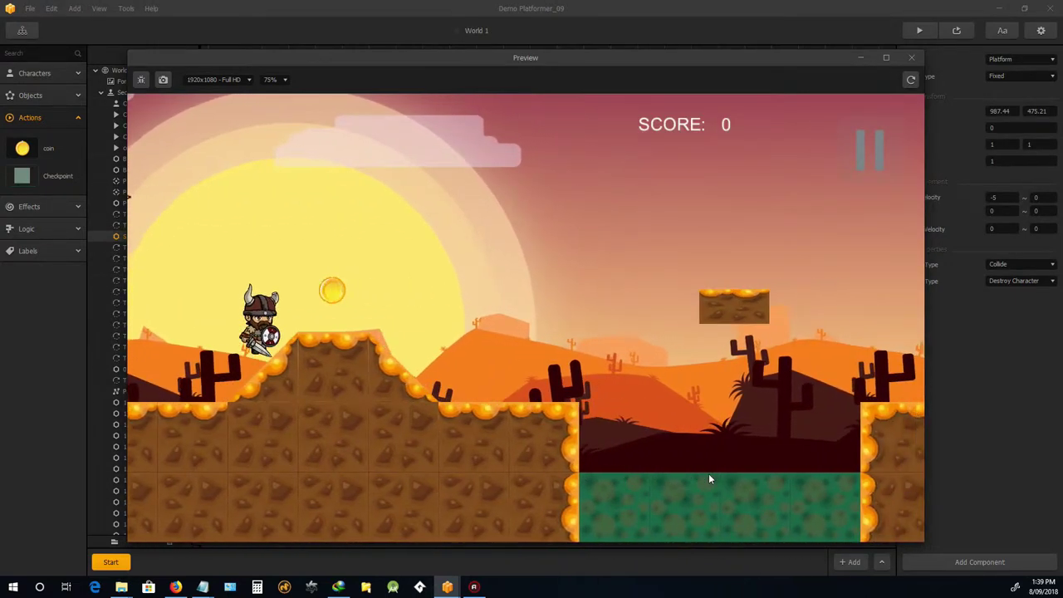
{"action": "key", "text": "Right"}
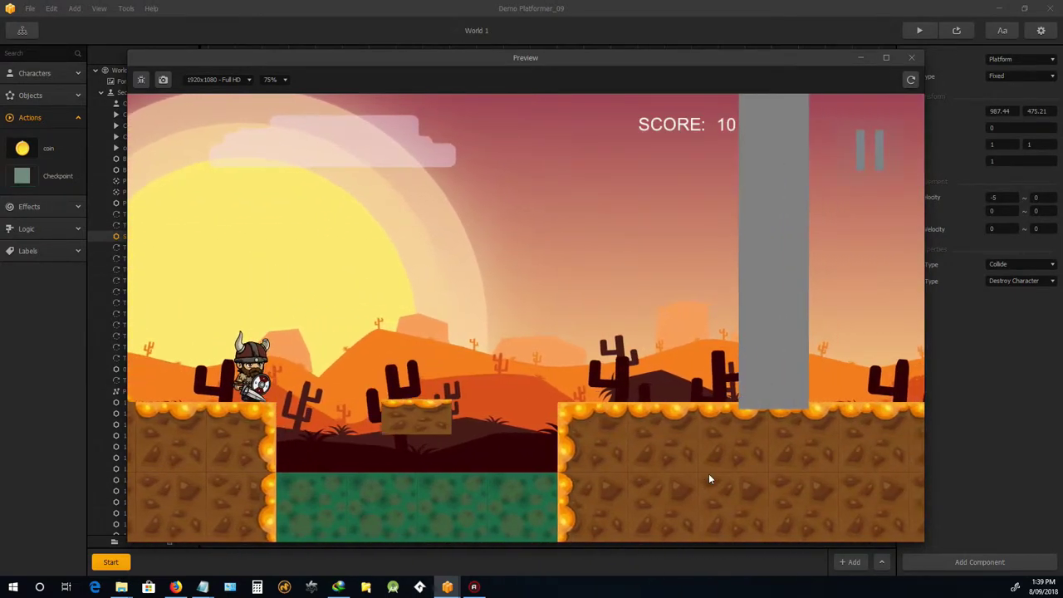
{"action": "key", "text": "Up"}
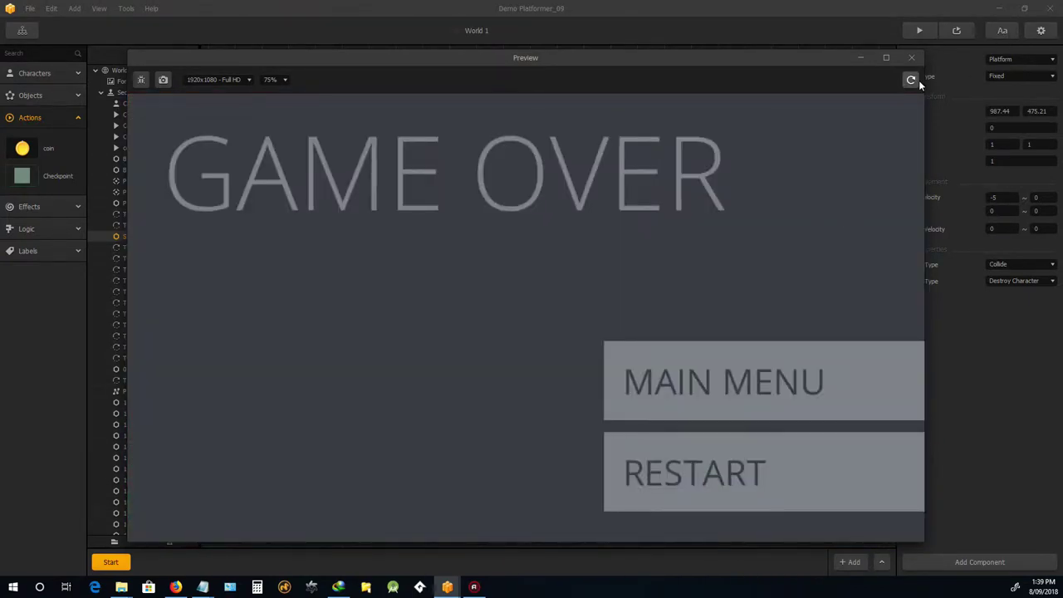
- Restart the game again and cross the first pit on the moving platform, running through the first checkpoint
{"action": "left_click", "coordinate": [762, 477]}
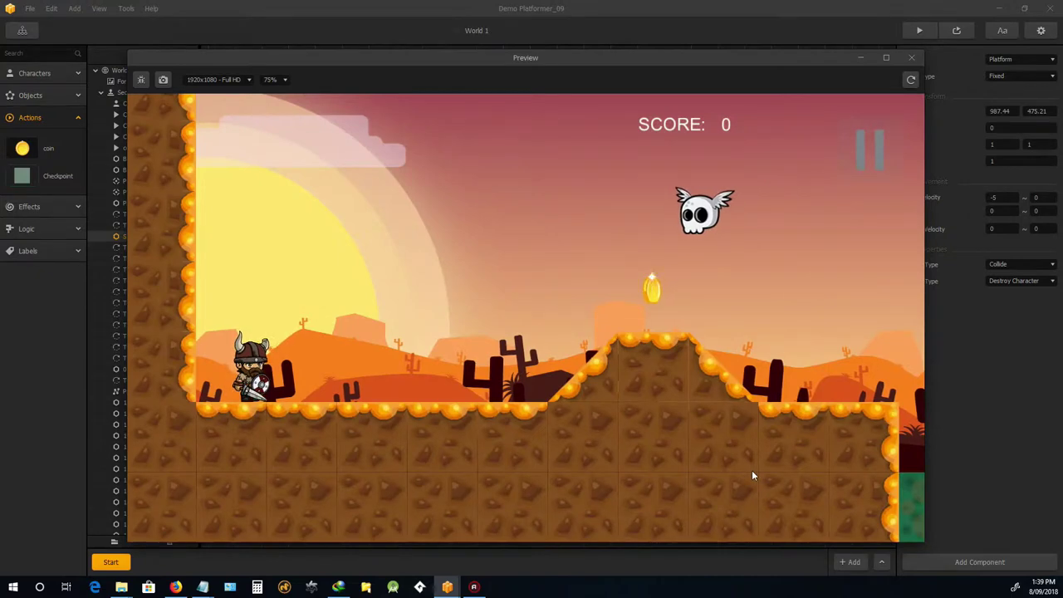
{"action": "key", "text": "Right"}
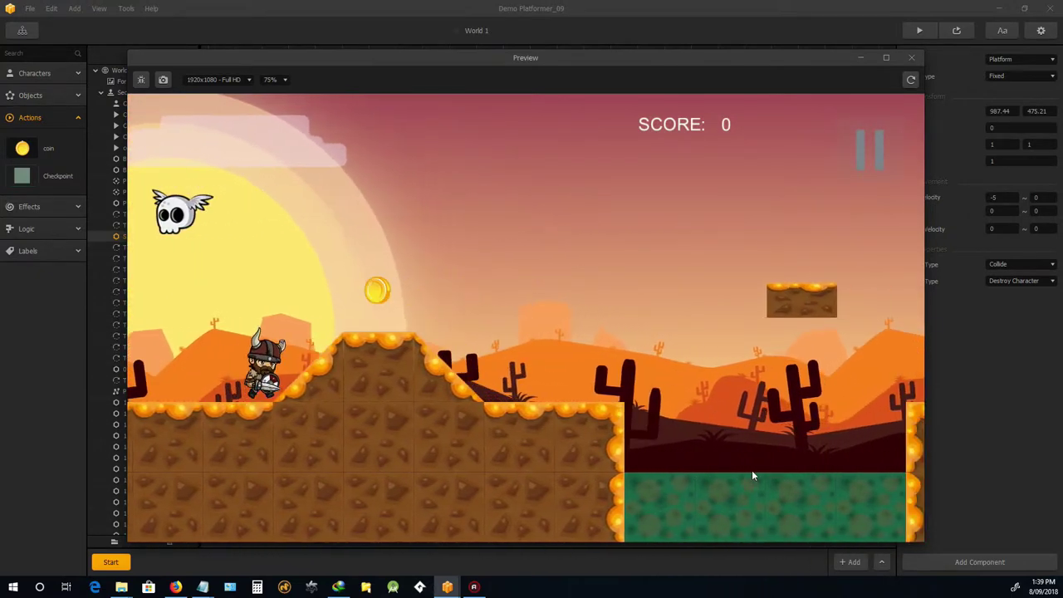
{"action": "key", "text": "Up"}
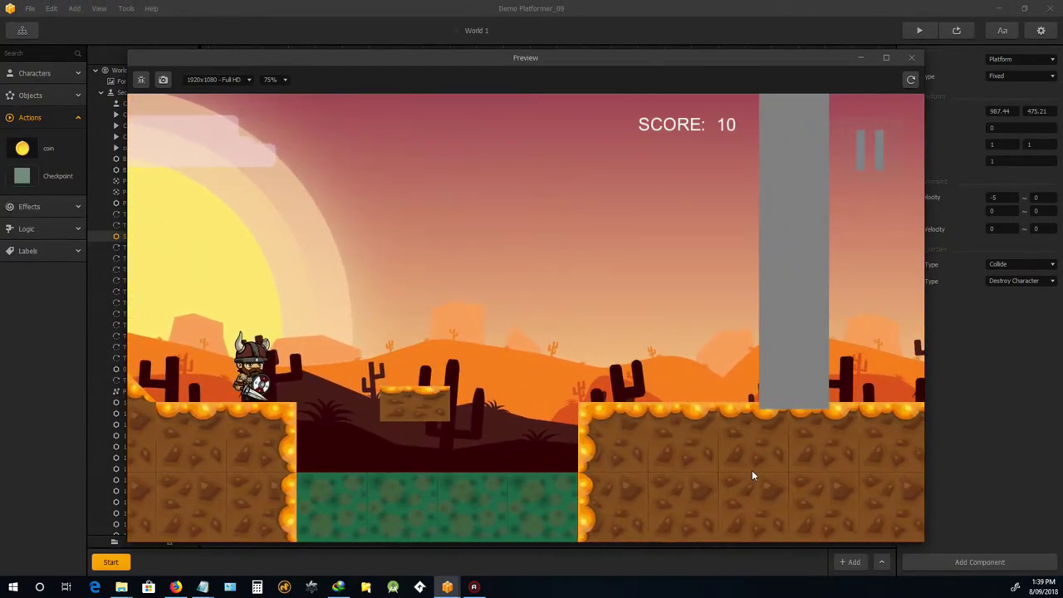
{"action": "key", "text": "Right"}
{"action": "key", "text": "Up"}
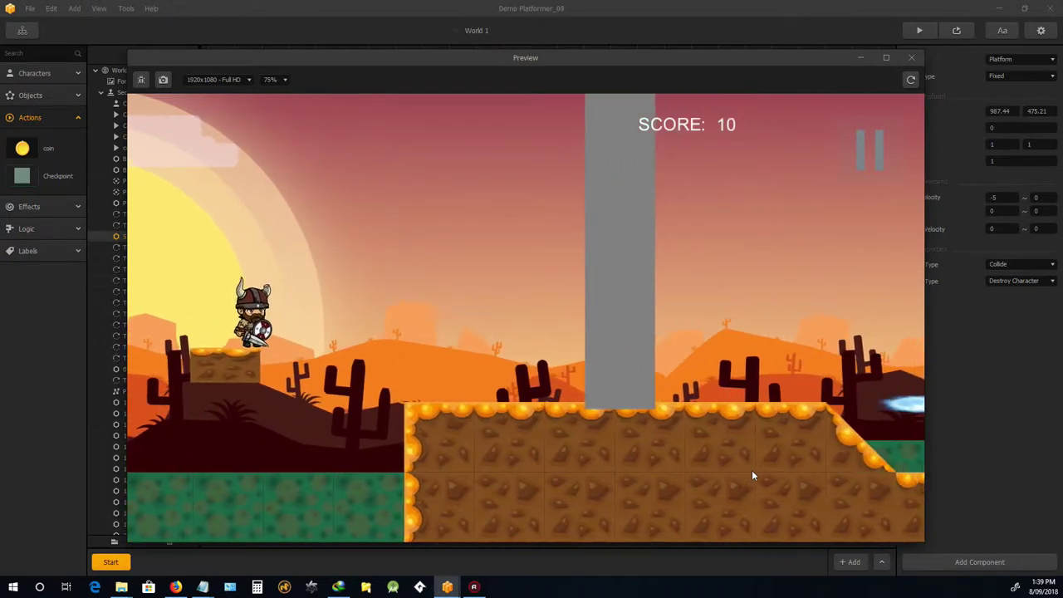
{"action": "key", "text": "Right"}
{"action": "key", "text": "Up"}
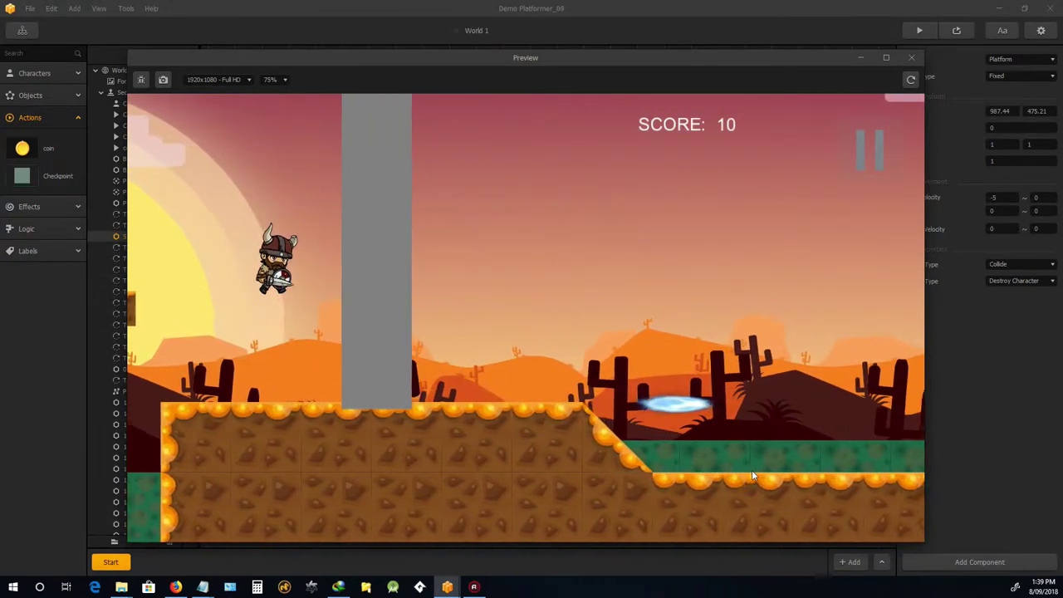
{"action": "key", "text": "Right"}
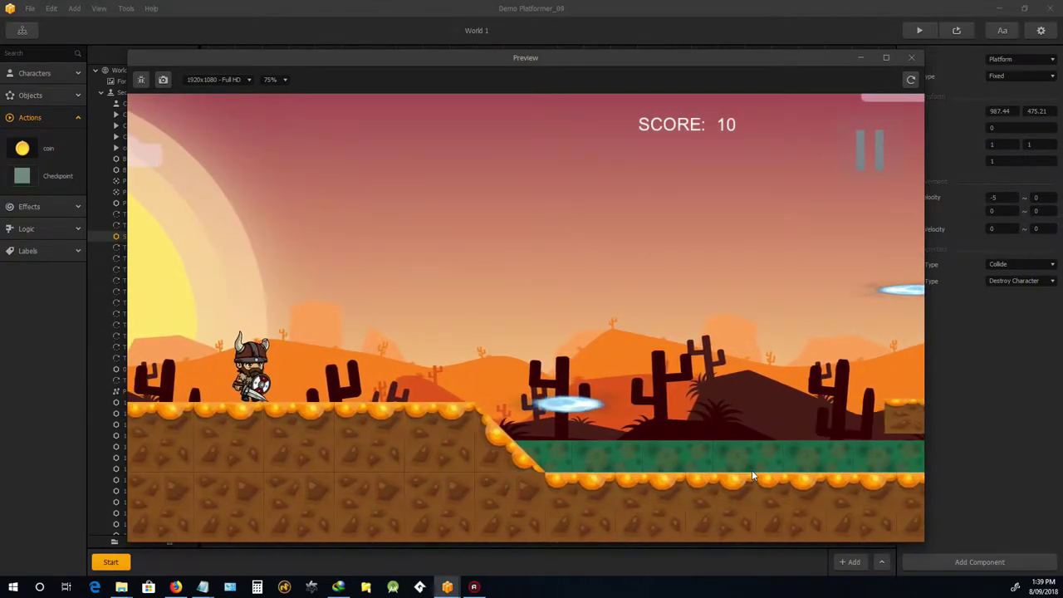
- Let the character die past the first checkpoint, restart to test the respawn point, and close the preview
{"action": "key", "text": "Right"}
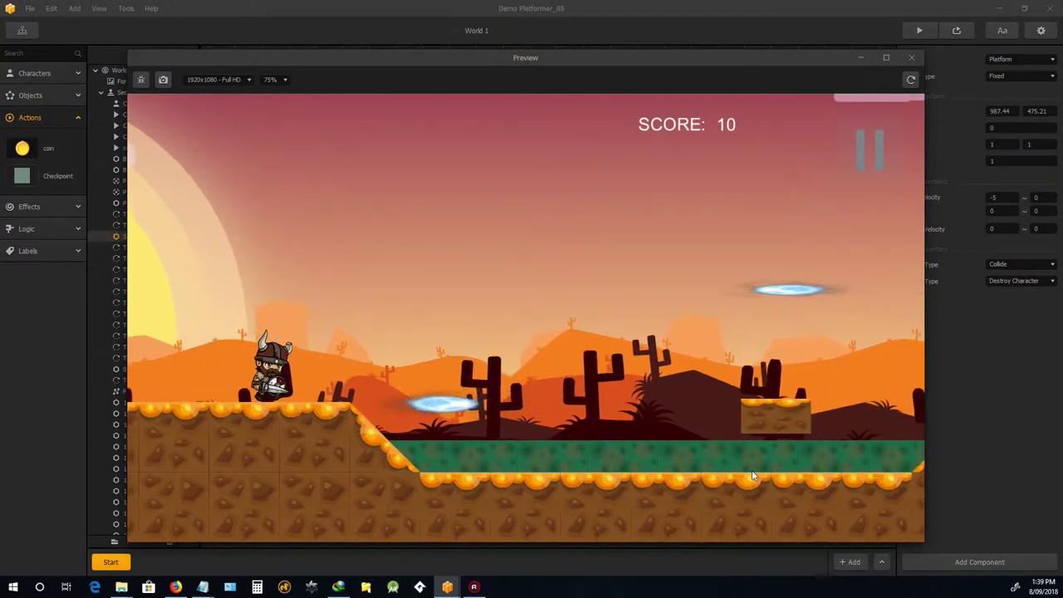
{"action": "key", "text": "Left"}
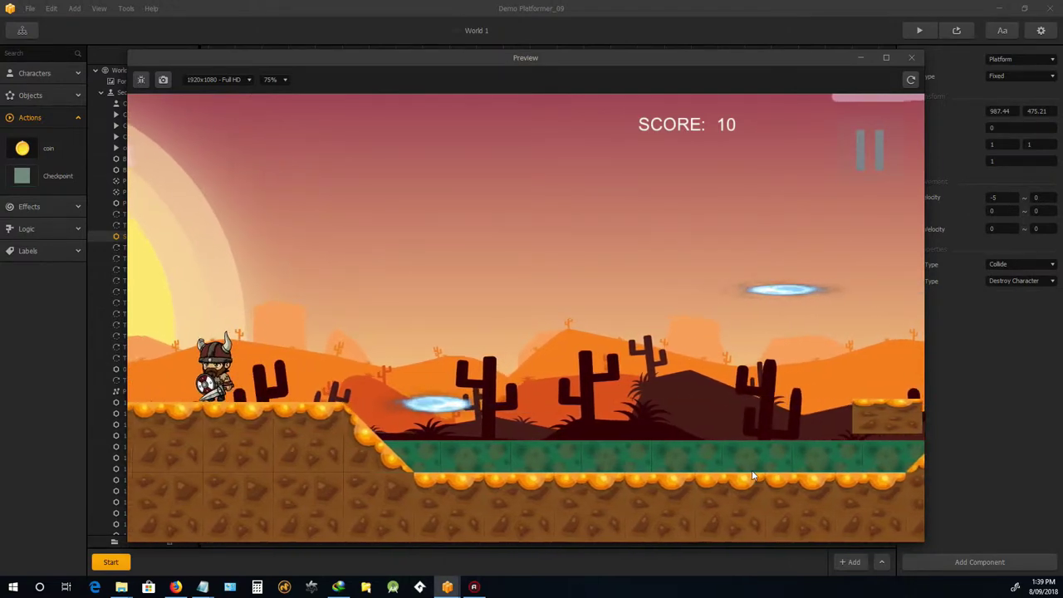
{"action": "key", "text": "Right"}
{"action": "key", "text": "Up"}
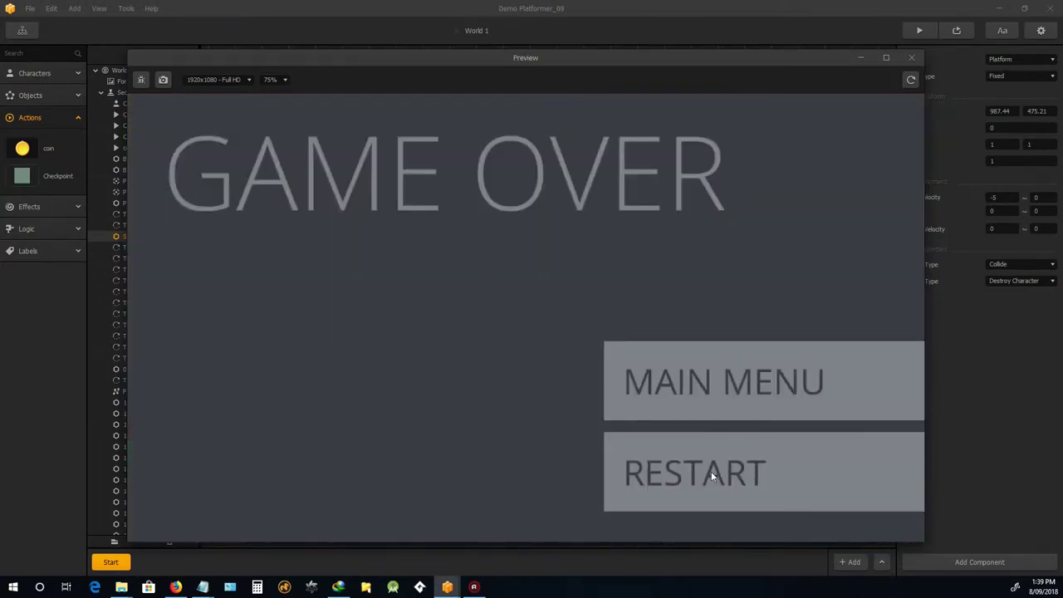
{"action": "left_click", "coordinate": [711, 471]}
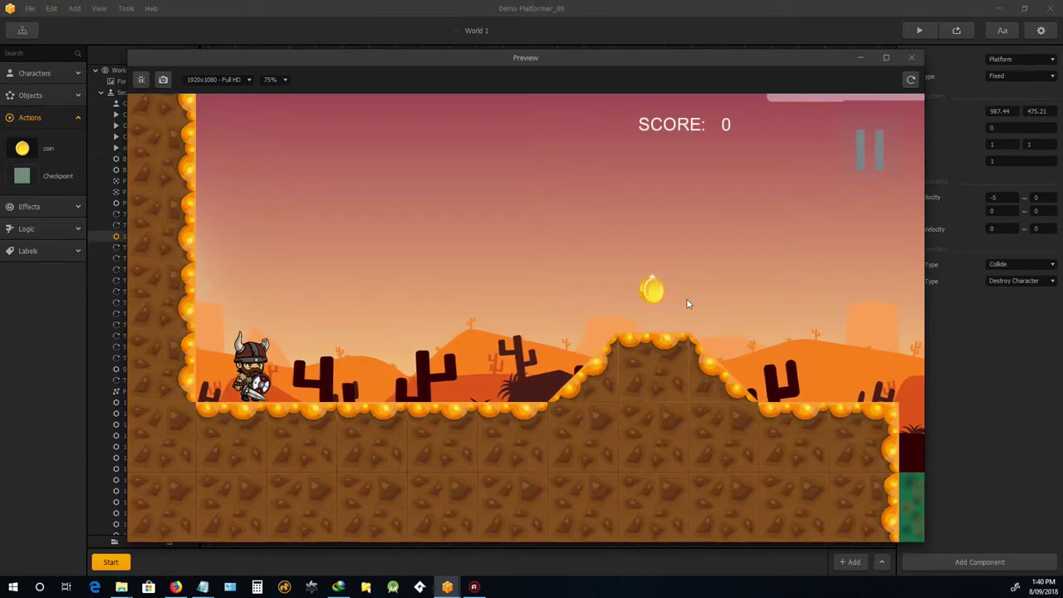
{"action": "left_click", "coordinate": [911, 57]}
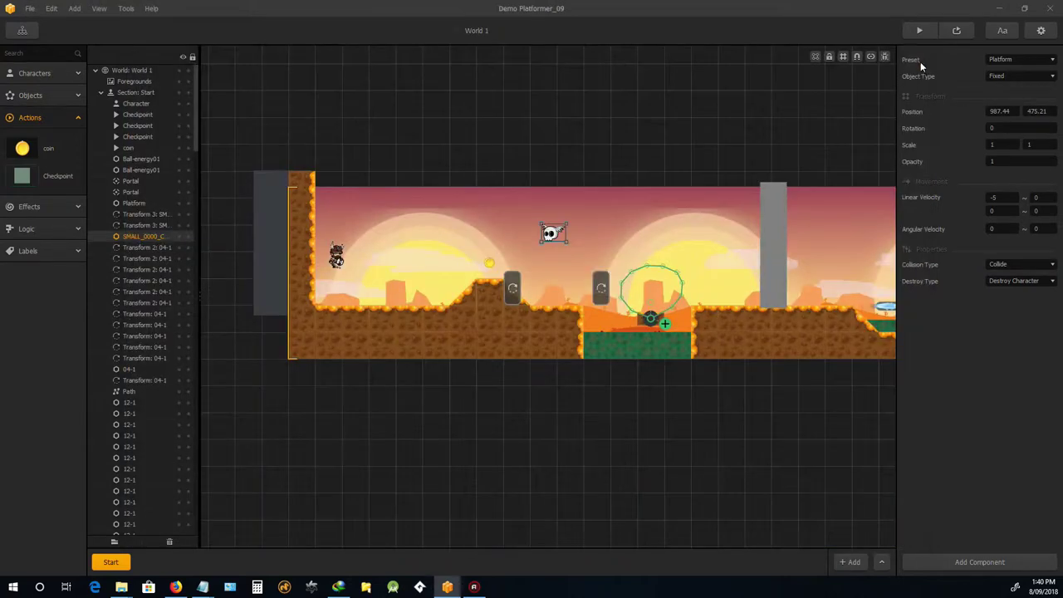
- Open the World UI from the Game Mind Map and inspect its Game Over event observer and the available logic objects
{"action": "left_click", "coordinate": [771, 244]}
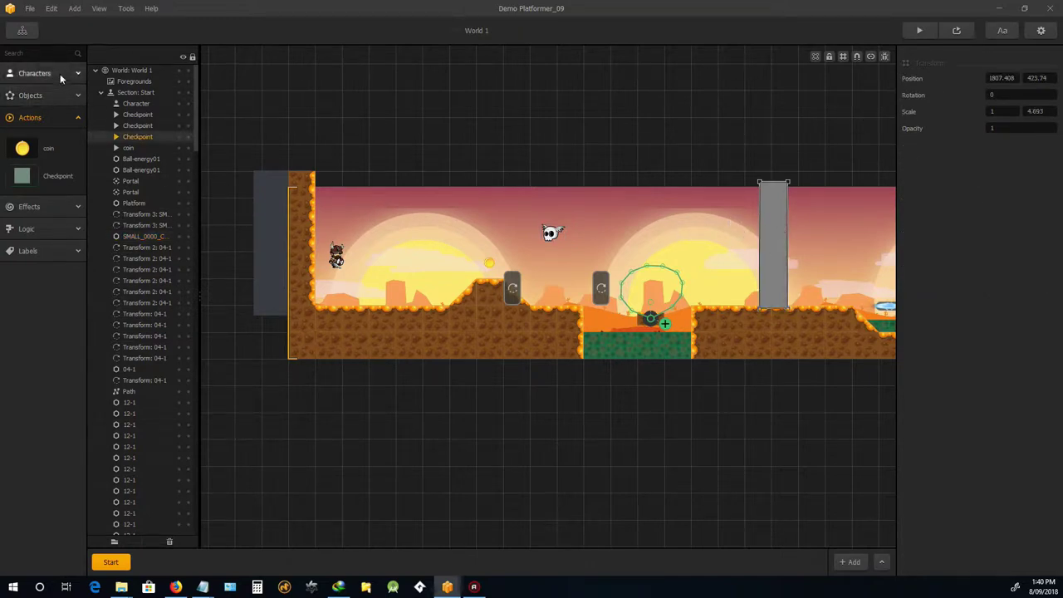
{"action": "left_click", "coordinate": [23, 30]}
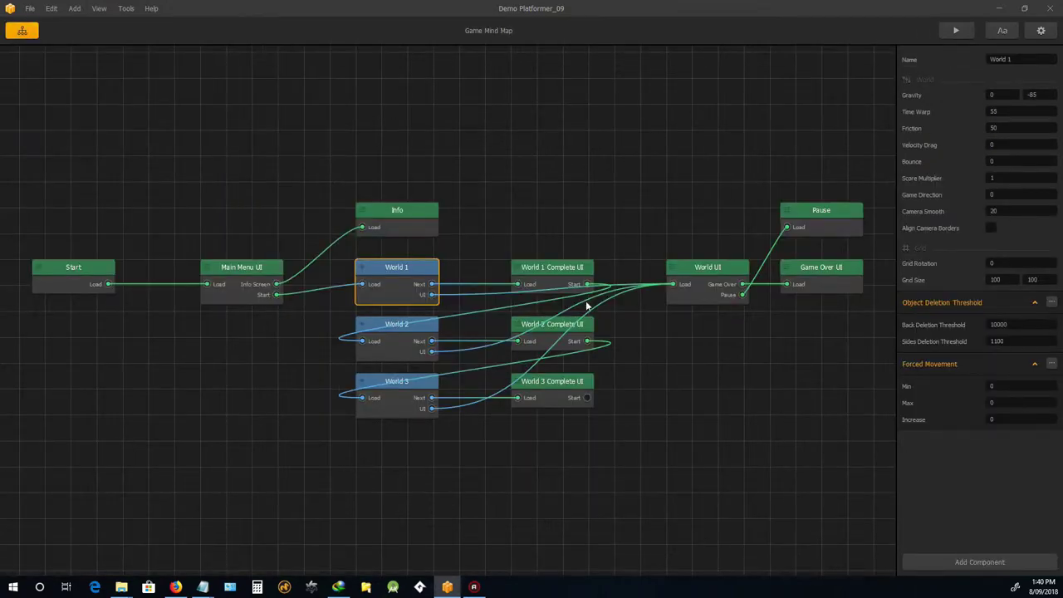
{"action": "scroll", "coordinate": [623, 297], "scroll_direction": "down", "scroll_amount": 3}
{"action": "scroll", "coordinate": [669, 283], "scroll_direction": "up", "scroll_amount": 6}
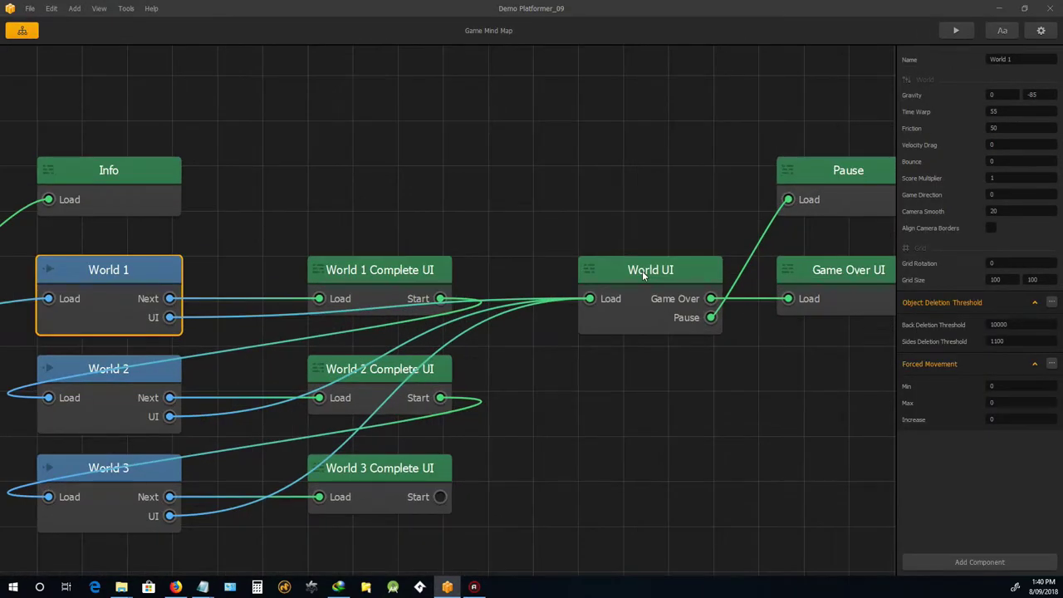
{"action": "double_click", "coordinate": [641, 271]}
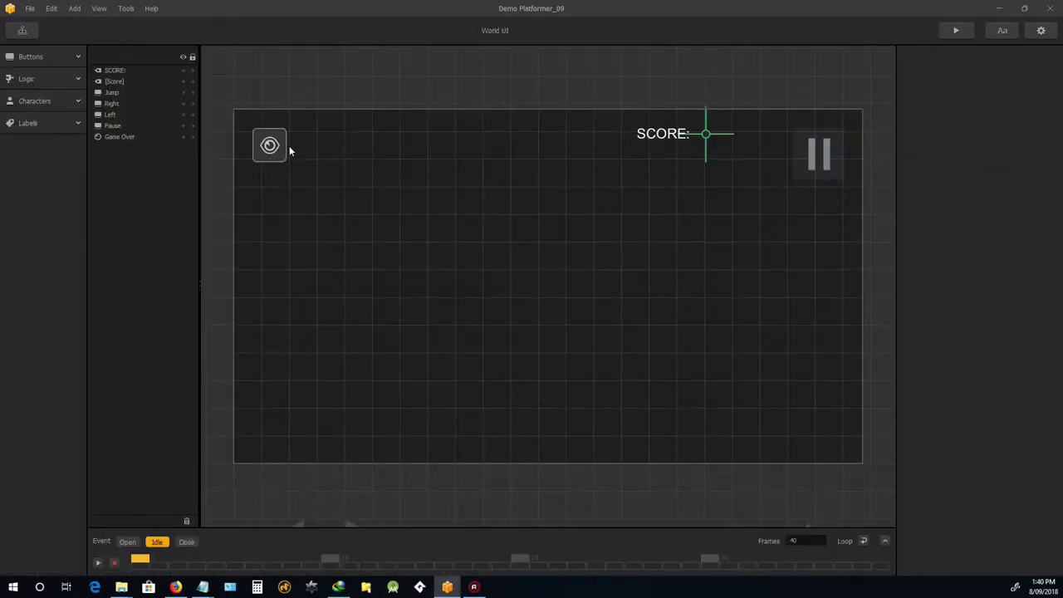
{"action": "left_click", "coordinate": [273, 155]}
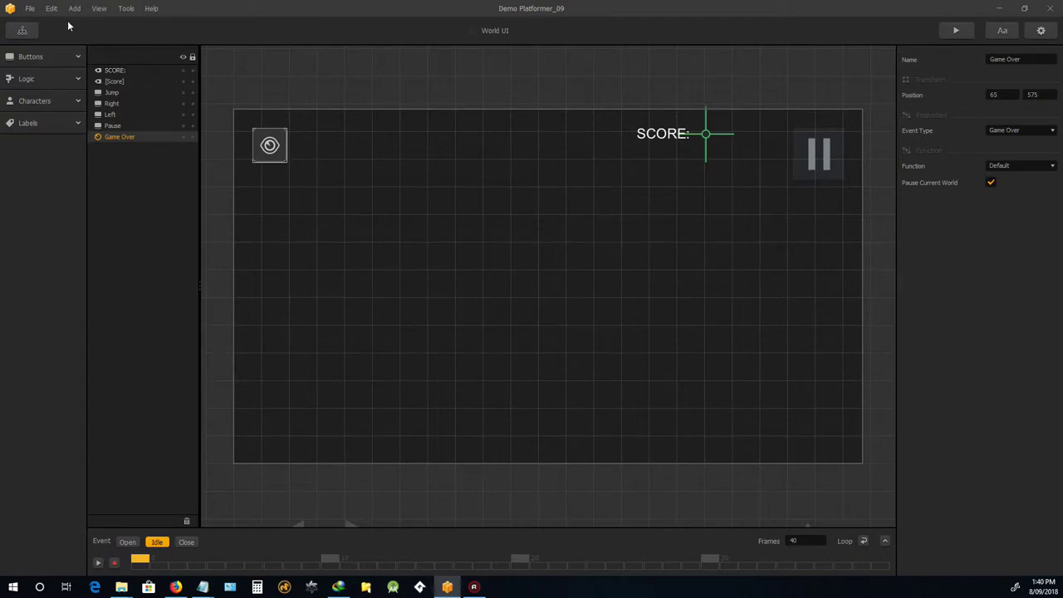
{"action": "left_click", "coordinate": [46, 78]}
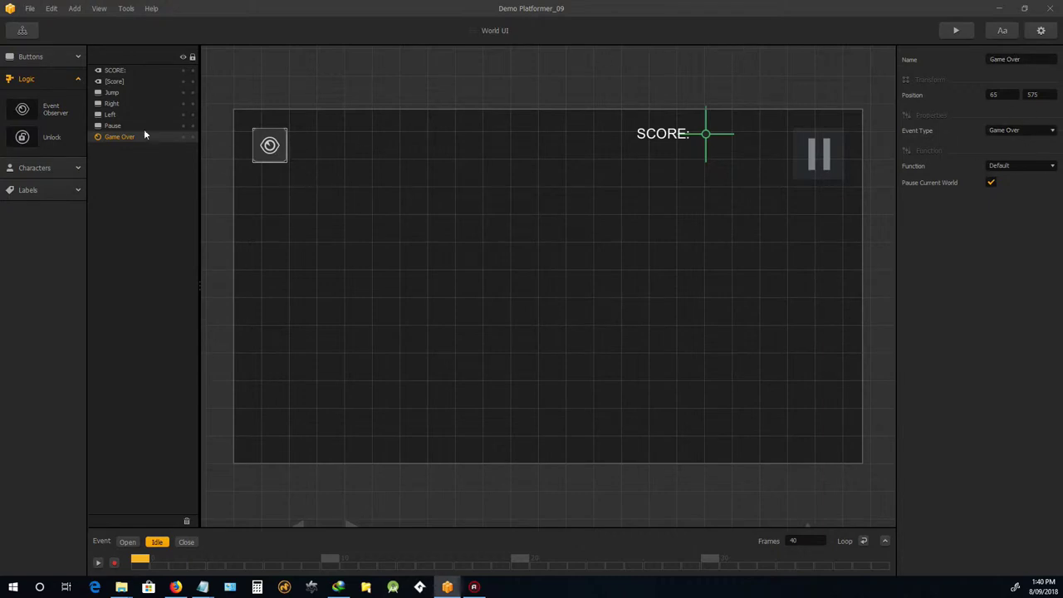
- Open the Game Over UI from the Game Mind Map and set the Restart button's function to Restart Checkpoint
{"action": "left_click", "coordinate": [23, 32]}
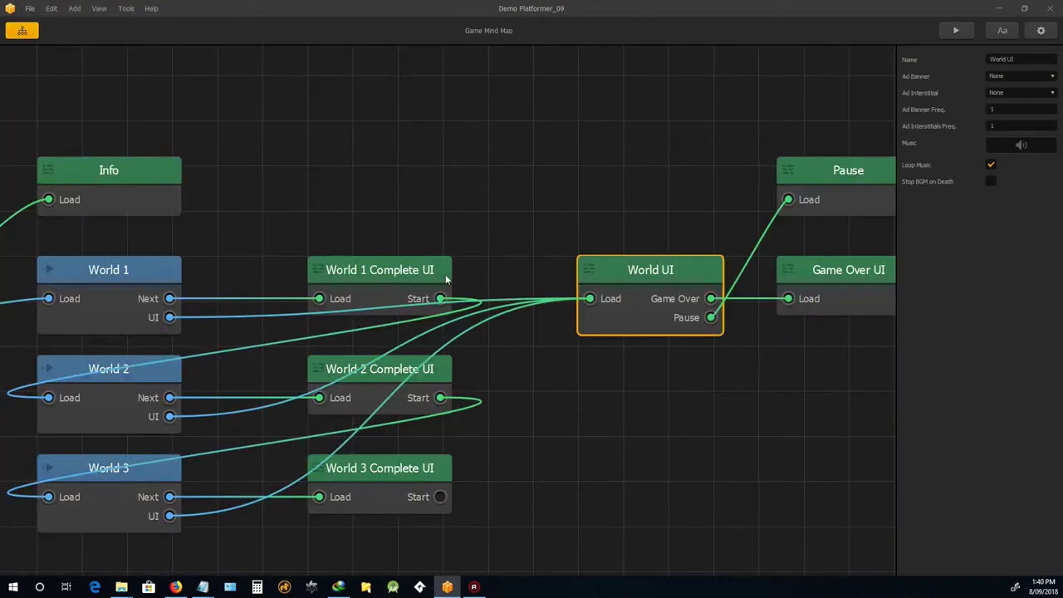
{"action": "scroll", "coordinate": [429, 249], "scroll_direction": "down", "scroll_amount": 4}
{"action": "scroll", "coordinate": [603, 274], "scroll_direction": "up", "scroll_amount": 5}
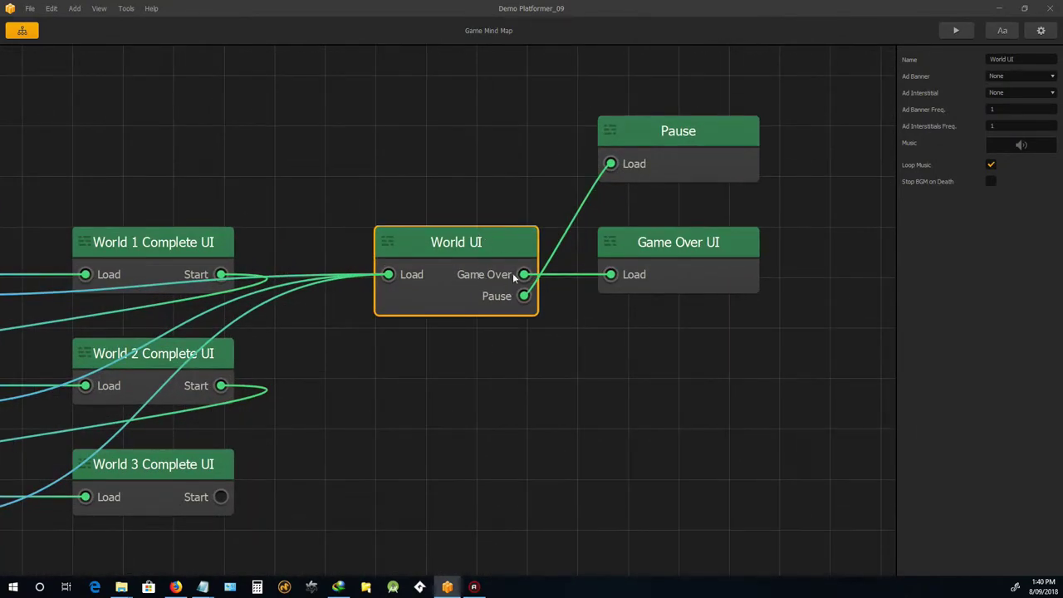
{"action": "double_click", "coordinate": [698, 245]}
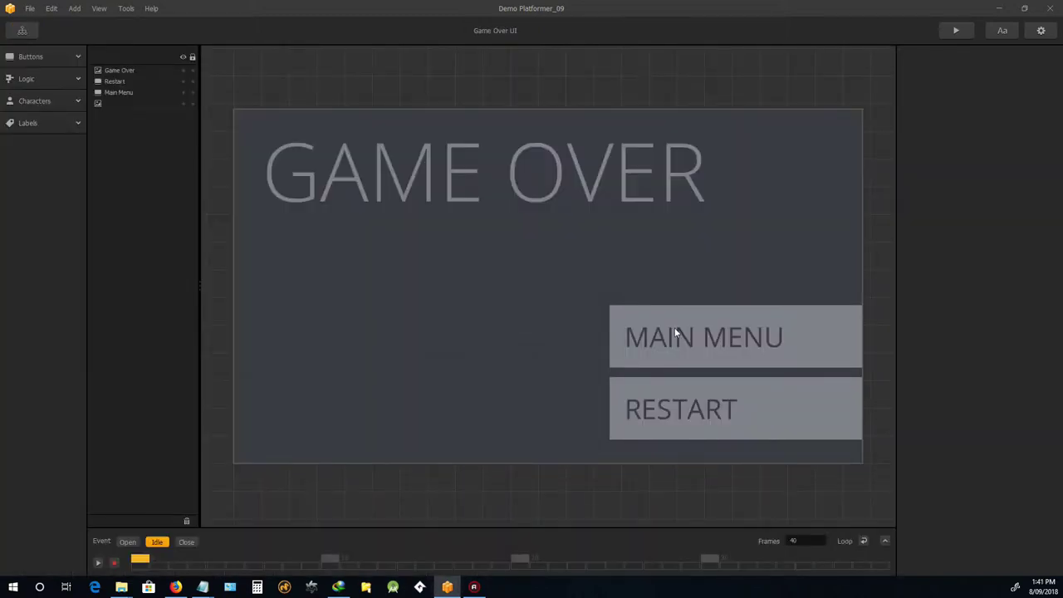
{"action": "left_click", "coordinate": [716, 407]}
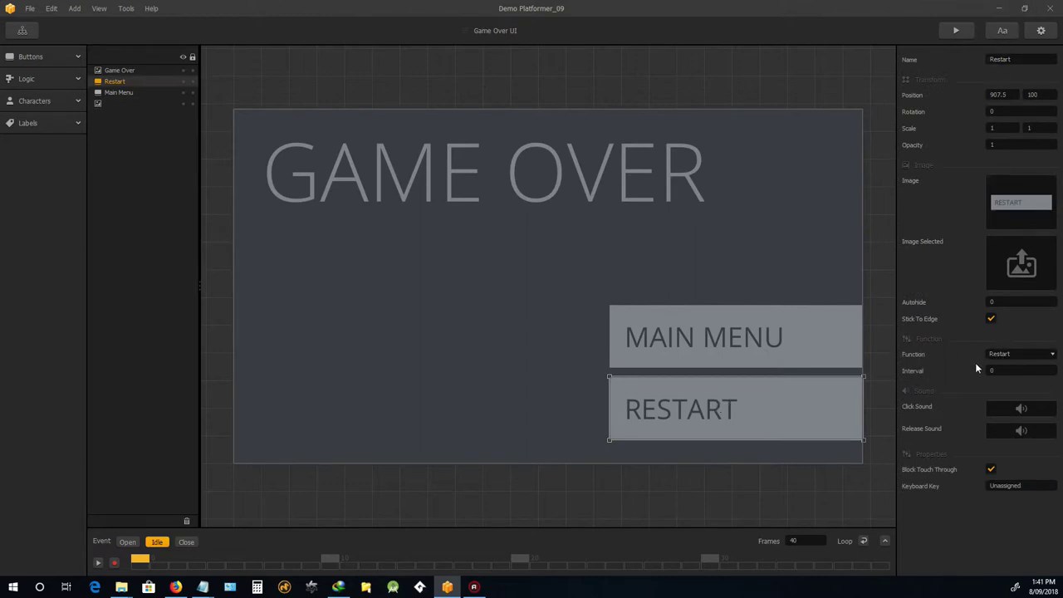
{"action": "left_click", "coordinate": [1044, 355]}
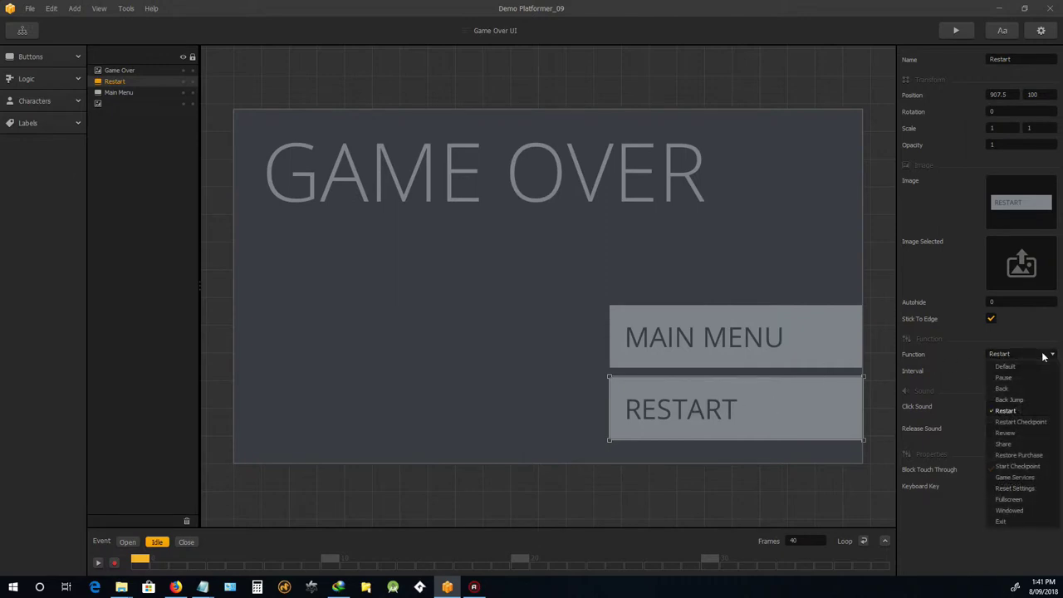
{"action": "left_click", "coordinate": [1020, 421]}
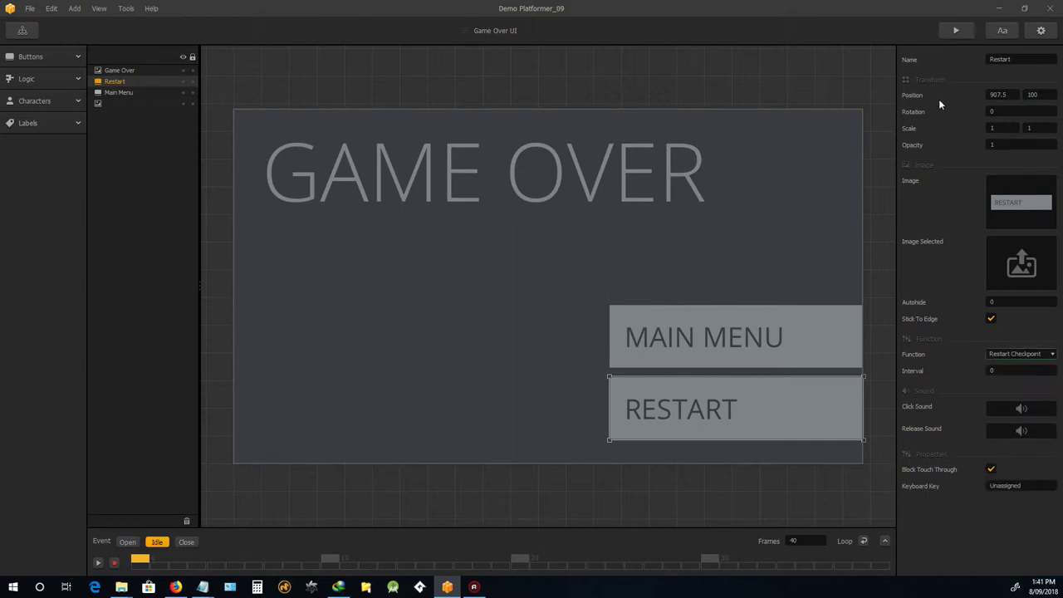
{"action": "scroll", "coordinate": [610, 342], "scroll_direction": "down", "scroll_amount": 3}
{"action": "scroll", "coordinate": [690, 324], "scroll_direction": "up", "scroll_amount": 2}
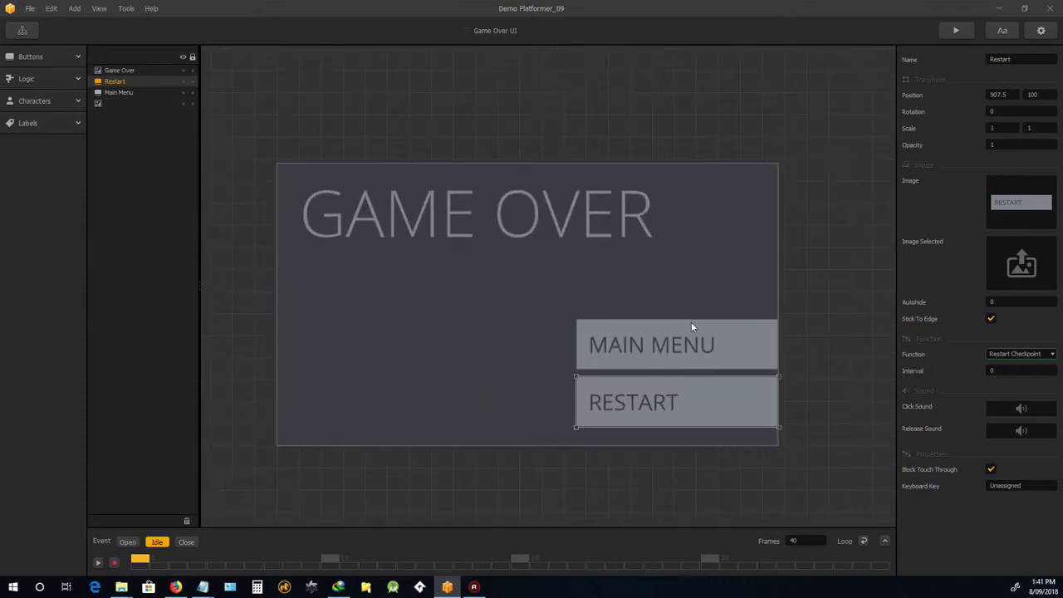
{"action": "scroll", "coordinate": [525, 236], "scroll_direction": "down", "scroll_amount": 1}
{"action": "scroll", "coordinate": [529, 301], "scroll_direction": "up", "scroll_amount": 1}
{"action": "scroll", "coordinate": [531, 282], "scroll_direction": "up", "scroll_amount": 1}
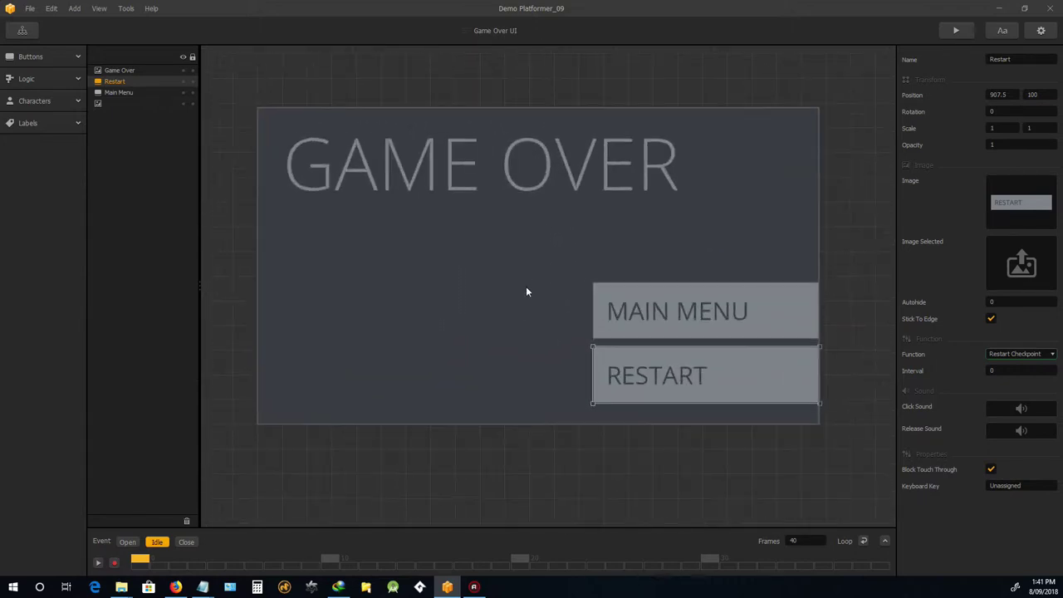
{"action": "scroll", "coordinate": [570, 246], "scroll_direction": "down", "scroll_amount": 1}
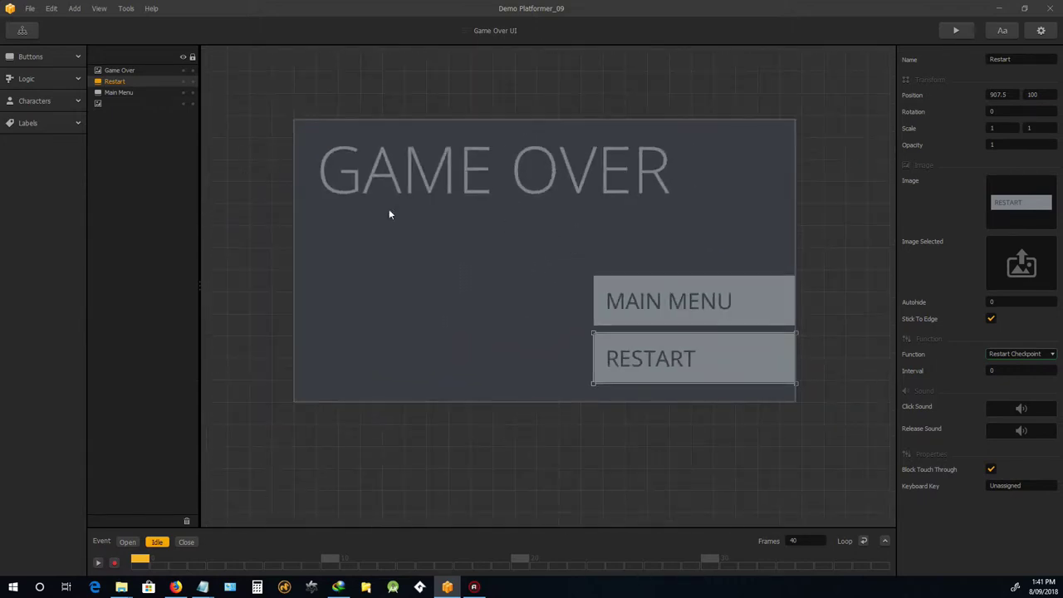
{"action": "scroll", "coordinate": [437, 224], "scroll_direction": "up", "scroll_amount": 1}
{"action": "scroll", "coordinate": [440, 239], "scroll_direction": "down", "scroll_amount": 1}
{"action": "scroll", "coordinate": [565, 145], "scroll_direction": "up", "scroll_amount": 1}
{"action": "scroll", "coordinate": [540, 158], "scroll_direction": "up", "scroll_amount": 1}
{"action": "scroll", "coordinate": [475, 170], "scroll_direction": "down", "scroll_amount": 1}
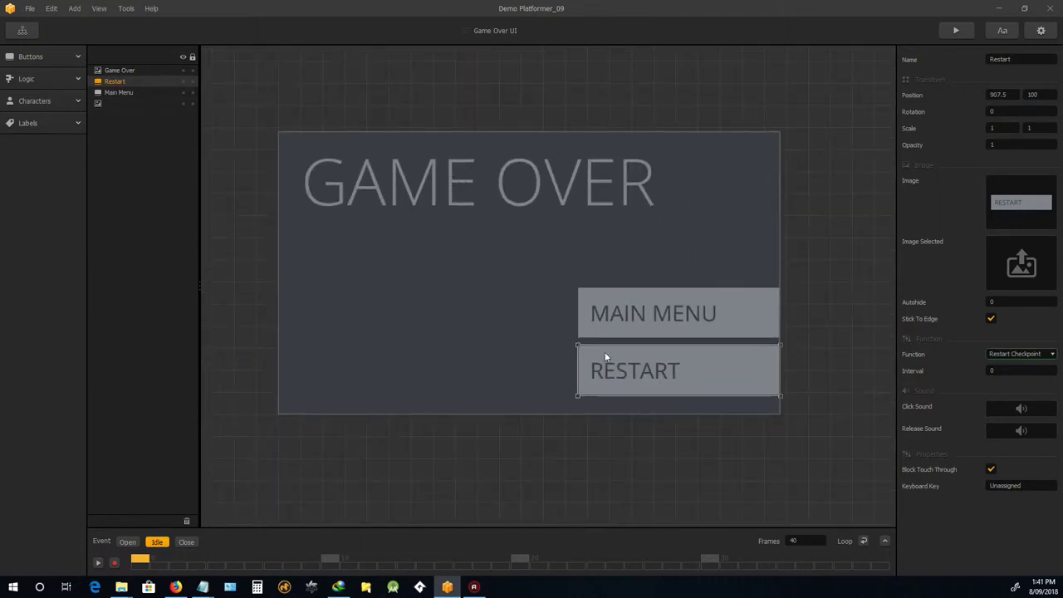
{"action": "scroll", "coordinate": [591, 325], "scroll_direction": "up", "scroll_amount": 1}
{"action": "scroll", "coordinate": [587, 314], "scroll_direction": "down", "scroll_amount": 1}
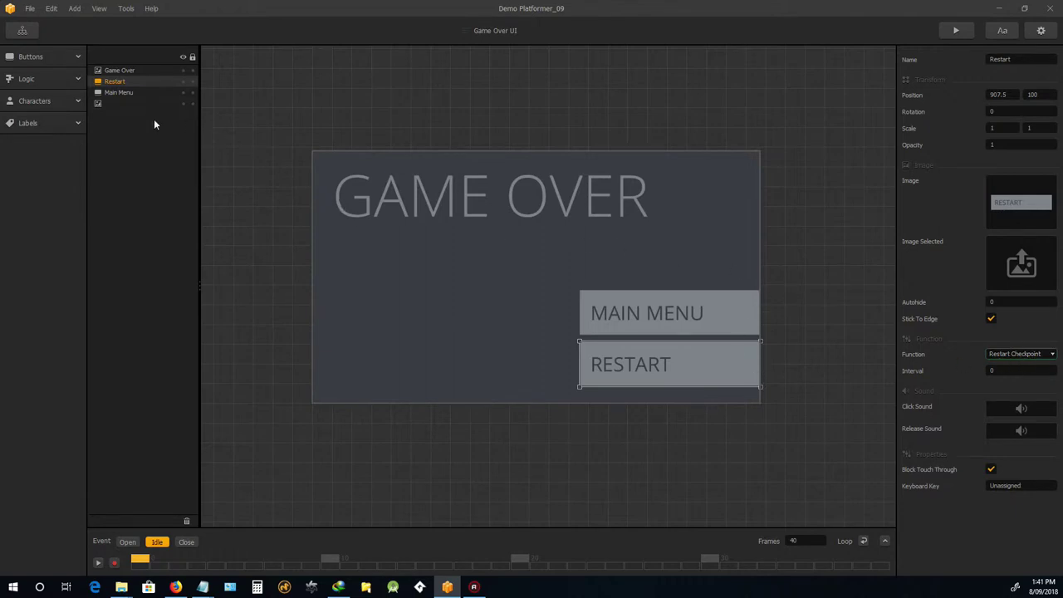
- Return to the Game Mind Map, open World 1, and start the game preview
{"action": "left_click", "coordinate": [22, 32]}
{"action": "scroll", "coordinate": [604, 328], "scroll_direction": "down", "scroll_amount": 5}
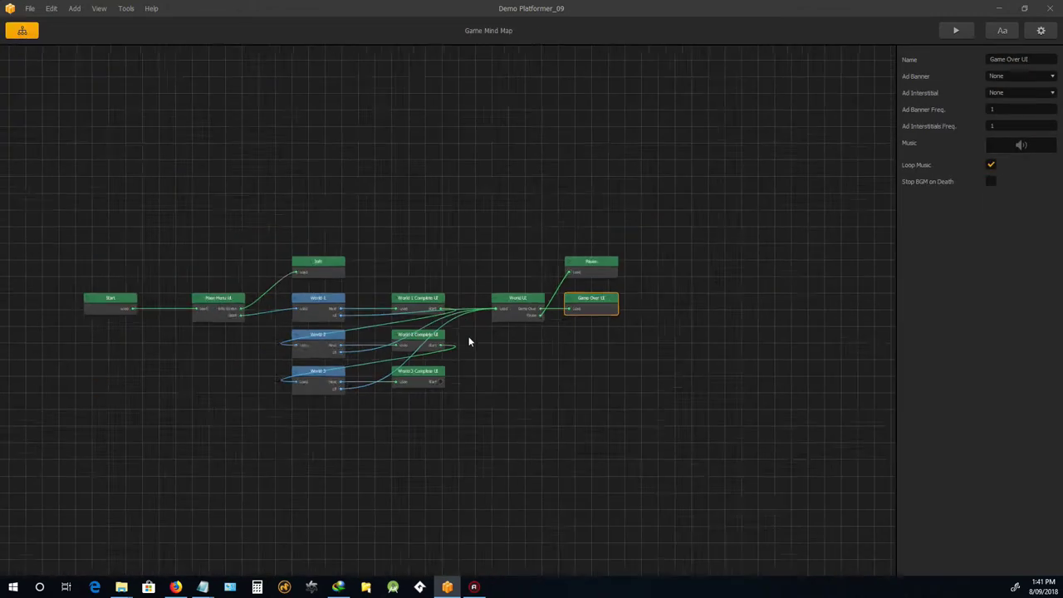
{"action": "scroll", "coordinate": [313, 318], "scroll_direction": "up", "scroll_amount": 5}
{"action": "double_click", "coordinate": [287, 257]}
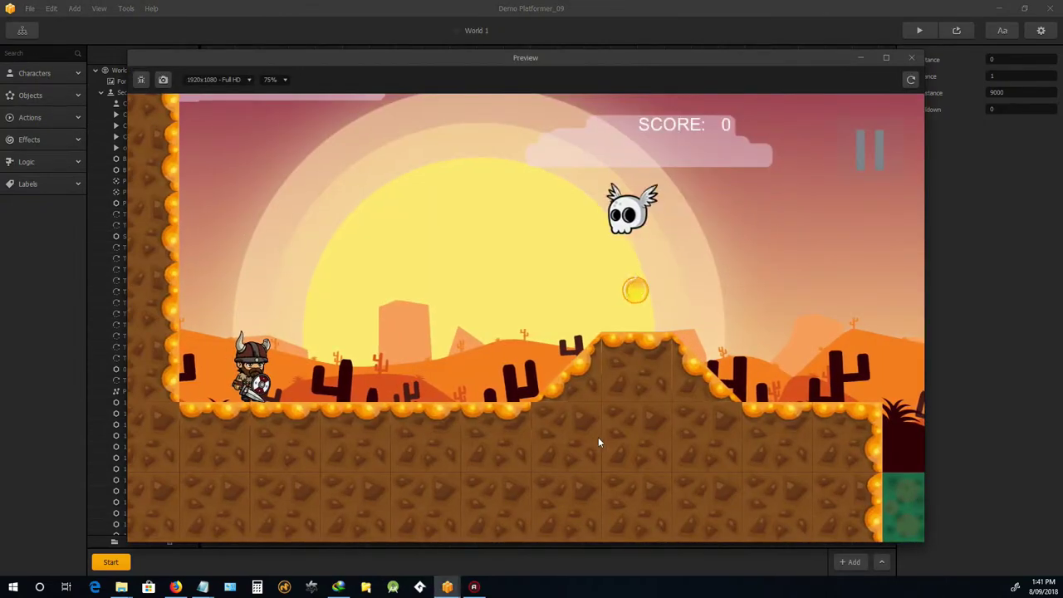
- Run over the hill through the coin and let the character die at the first pit, before any checkpoint
{"action": "key", "text": "Right"}
{"action": "key", "text": "Up"}
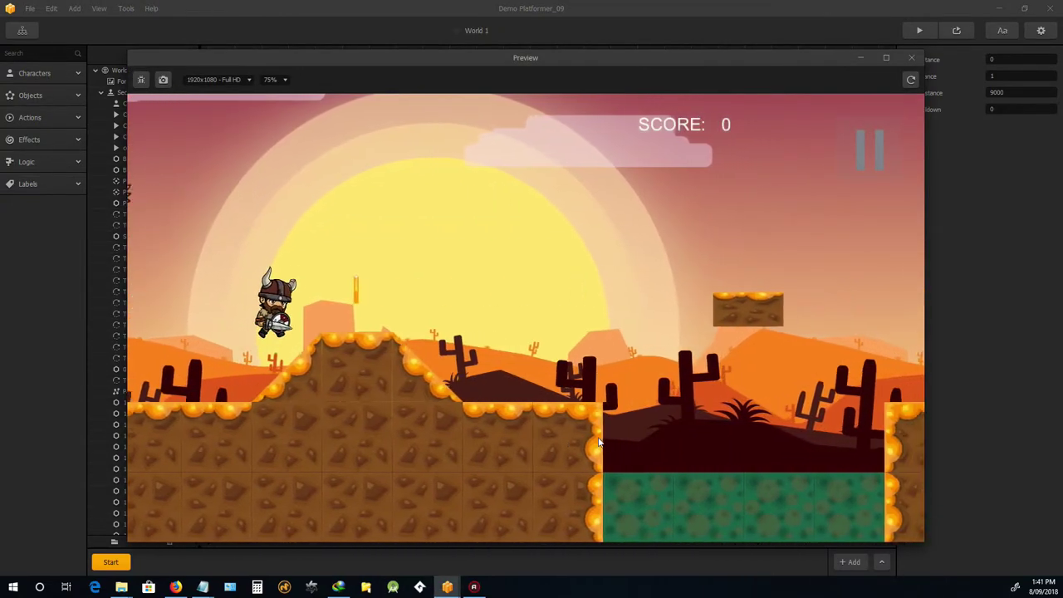
{"action": "key", "text": "Right"}
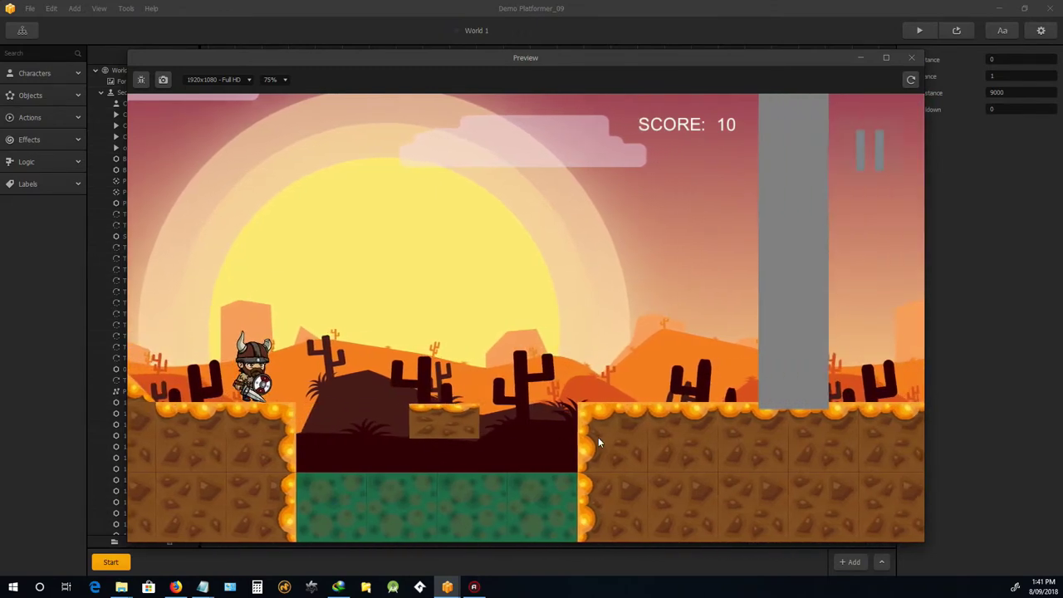
{"action": "key", "text": "Up"}
{"action": "key", "text": "Right"}
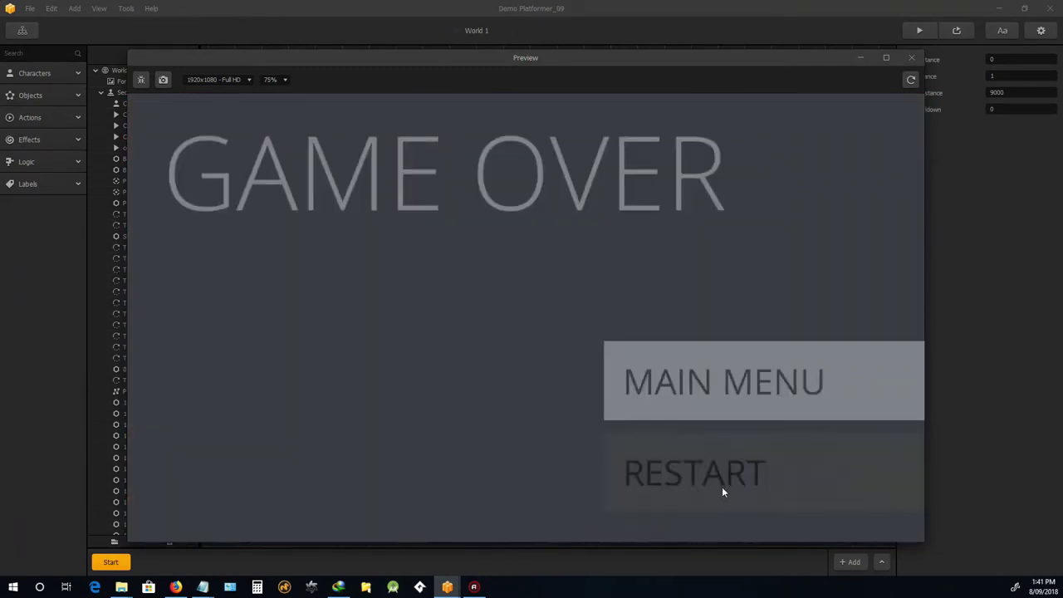
- Restart from the Game Over screen and cross the first pit on the moving platform, running through the first checkpoint
{"action": "left_click", "coordinate": [721, 492]}
{"action": "key", "text": "Right"}
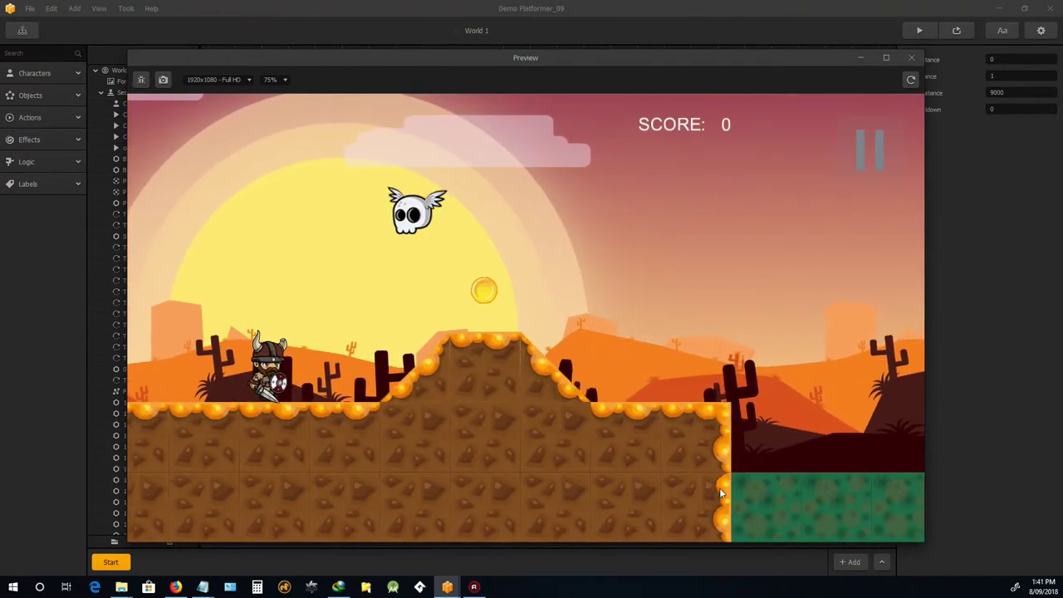
{"action": "key", "text": "Up"}
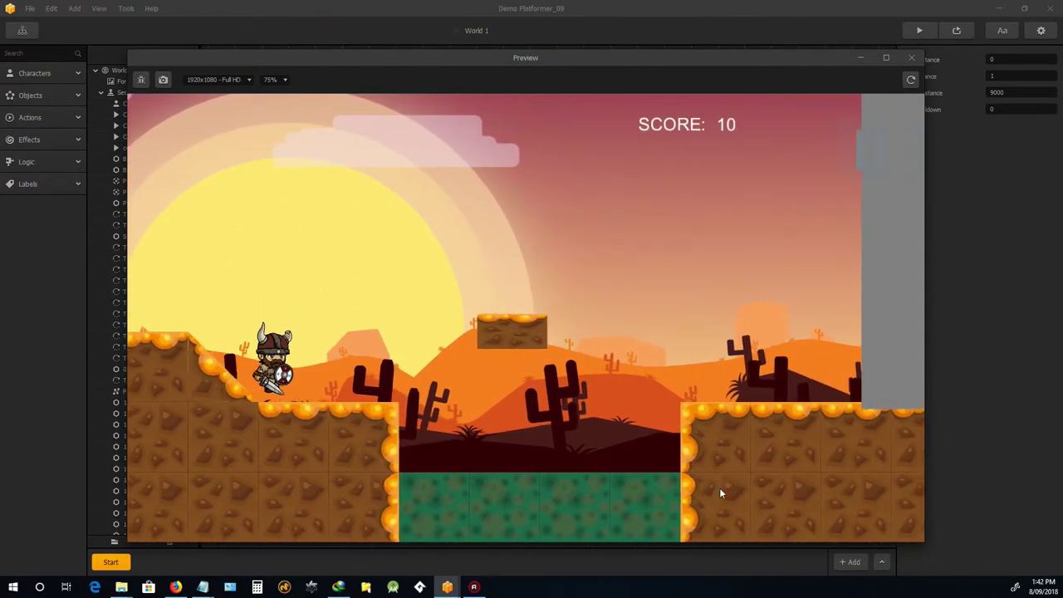
{"action": "key", "text": "Right"}
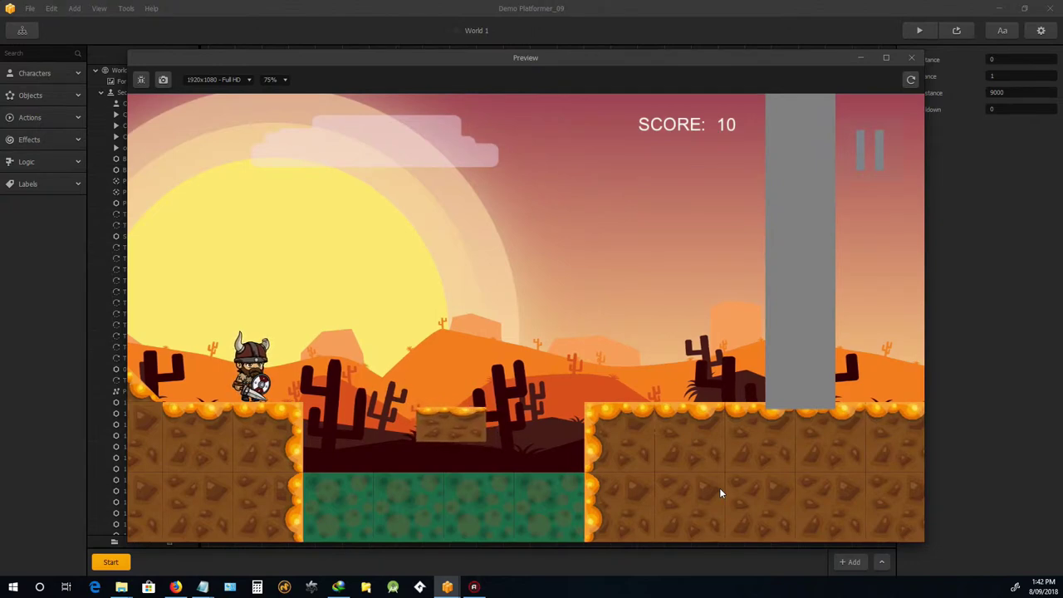
{"action": "key", "text": "Up"}
{"action": "key", "text": "Right"}
{"action": "key", "text": "Right"}
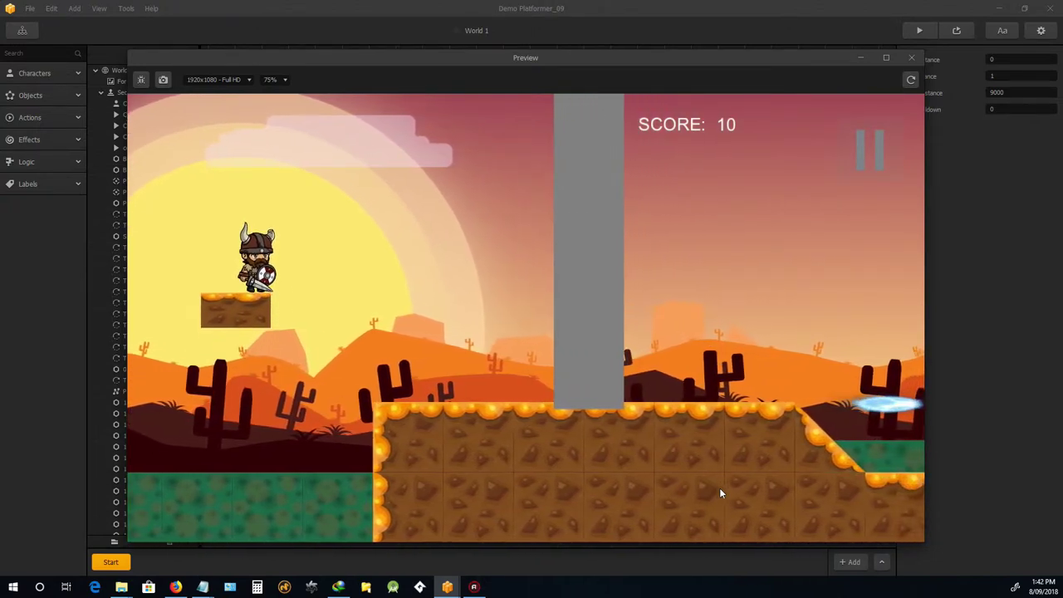
{"action": "key", "text": "Up"}
{"action": "key", "text": "Right"}
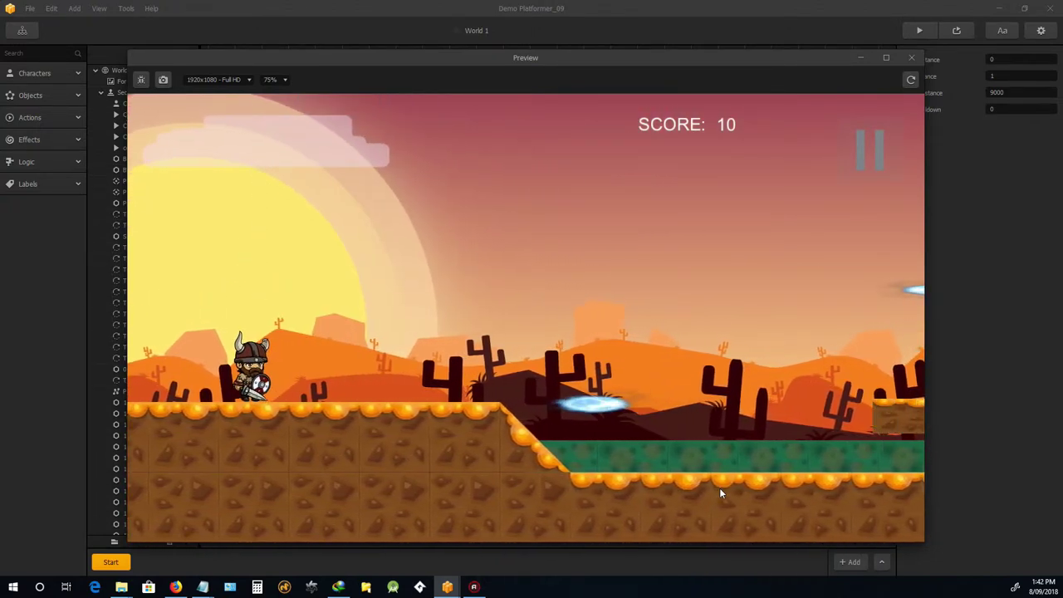
- Let the character die past the first checkpoint and restart from the Game Over screen to test the respawn point
{"action": "key", "text": "Left"}
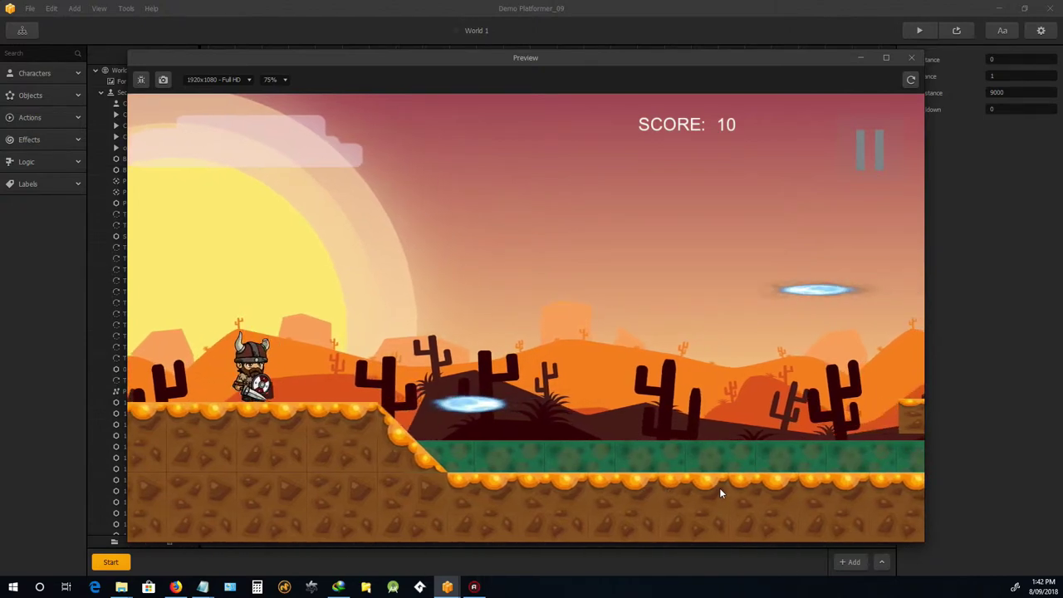
{"action": "key", "text": "Right"}
{"action": "key", "text": "Up"}
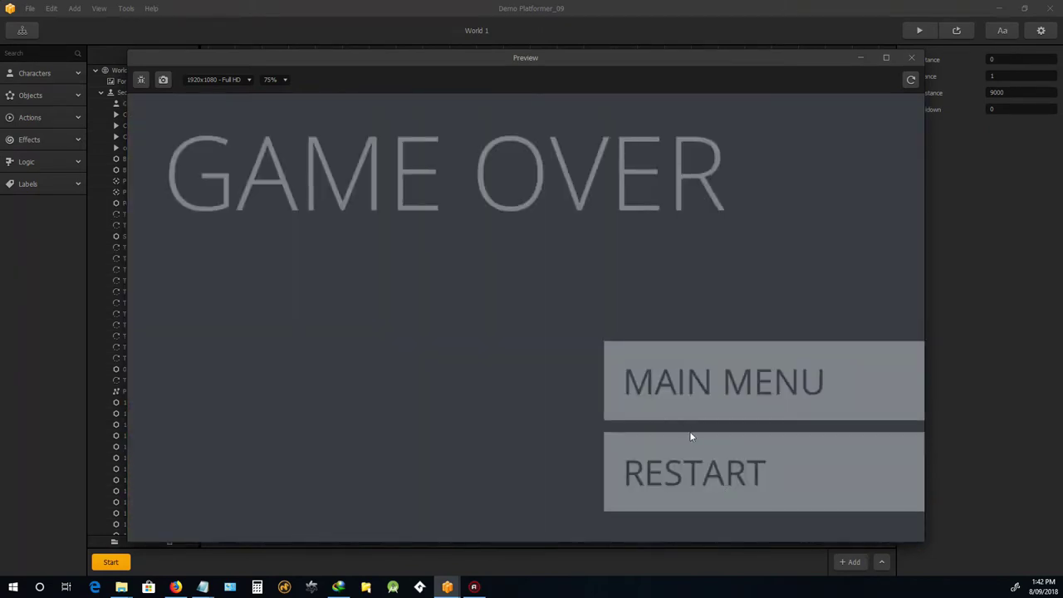
{"action": "left_click", "coordinate": [712, 470]}
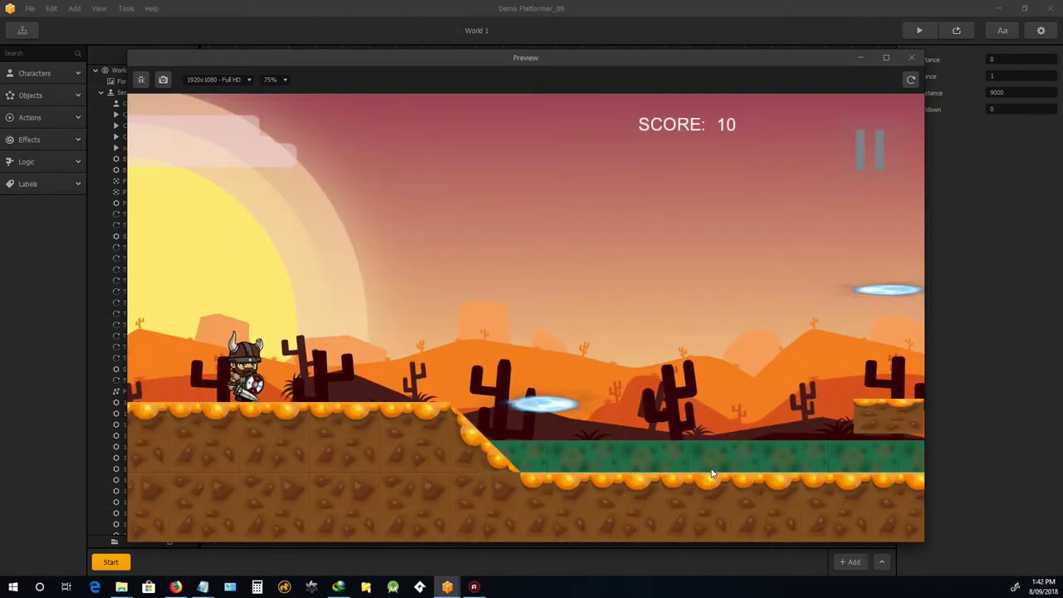
- Move around the first respawn point, cross the sunken pool via the small platform, and run through the second checkpoint
{"action": "key", "text": "Left"}
{"action": "key", "text": "Left"}
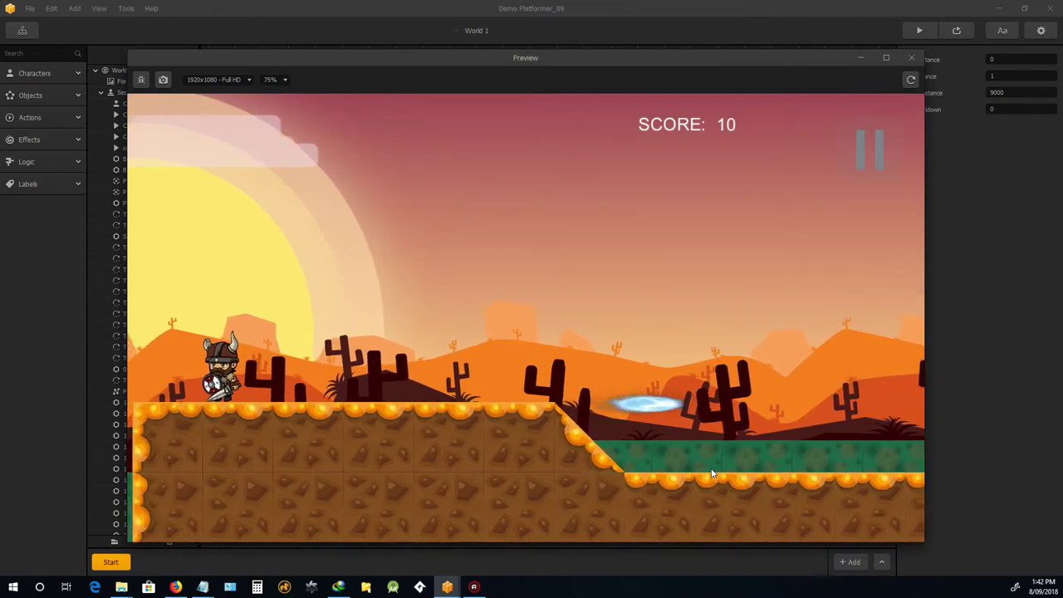
{"action": "key", "text": "Right"}
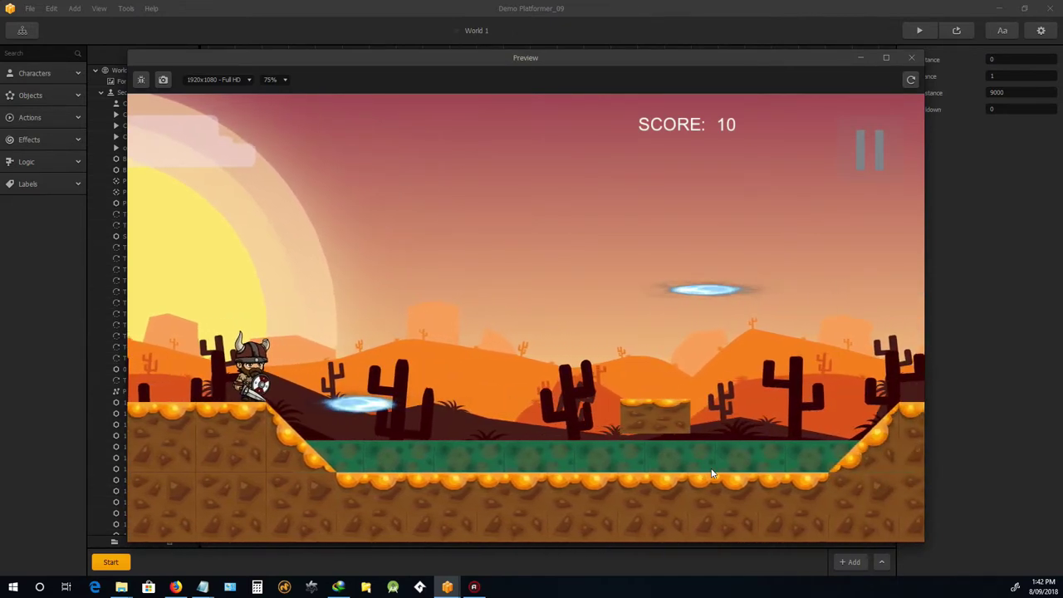
{"action": "key", "text": "Right"}
{"action": "key", "text": "Up"}
{"action": "key", "text": "Left"}
{"action": "key", "text": "Right"}
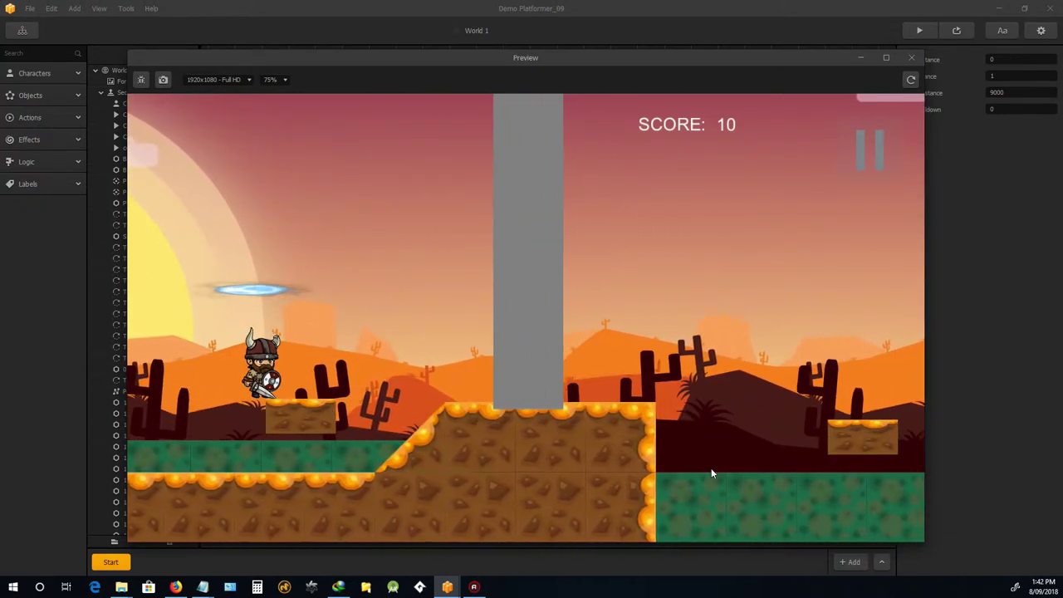
{"action": "key", "text": "Up"}
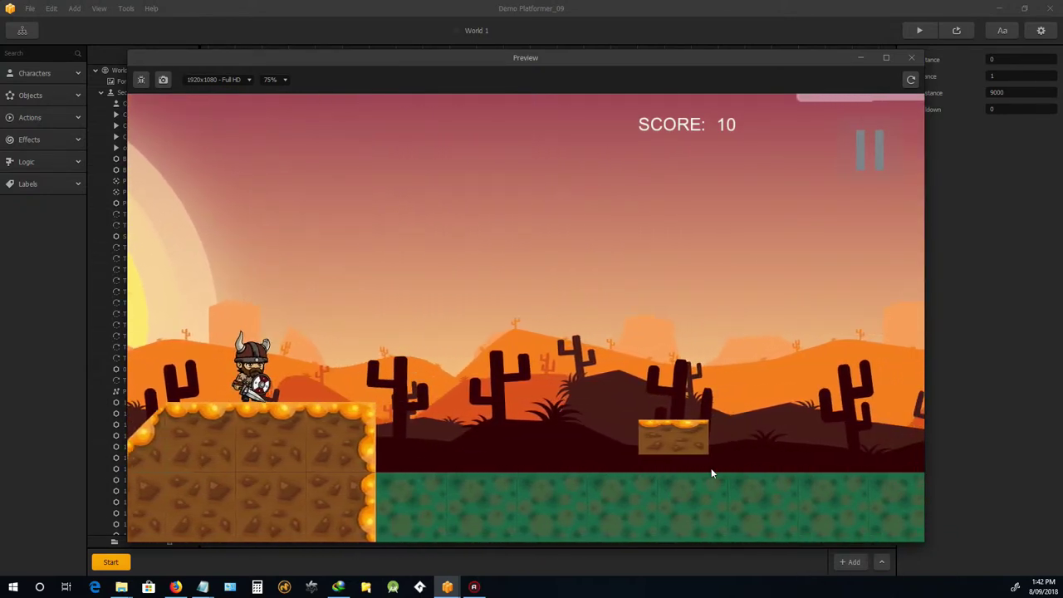
- Let the character die in the wide pit past the second checkpoint and restart to test that respawn point
{"action": "key", "text": "Right"}
{"action": "key", "text": "Right"}
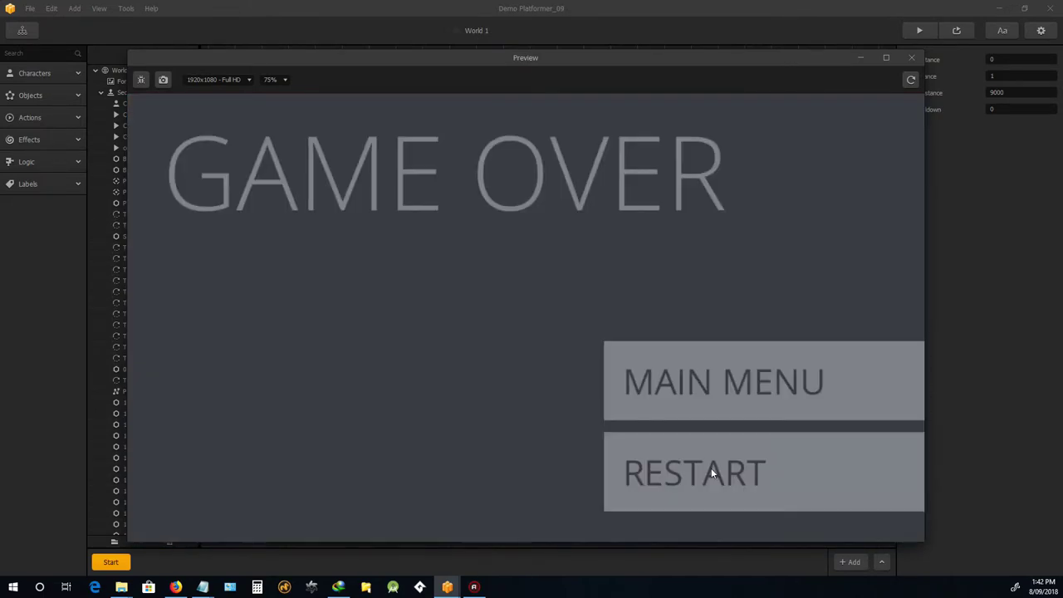
{"action": "left_click", "coordinate": [704, 462]}
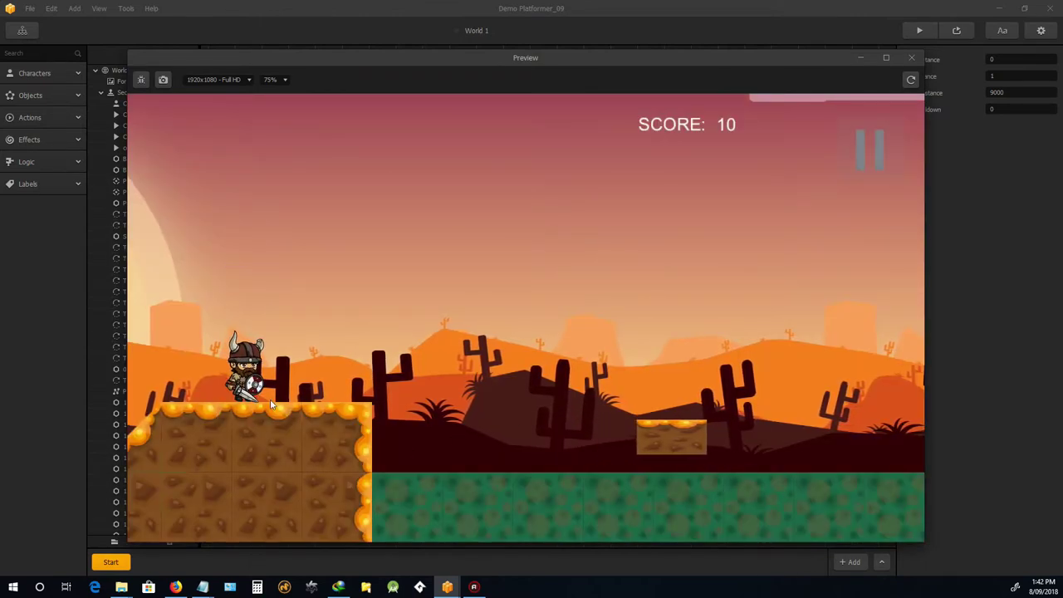
- Walk back and forth at the second respawn point, jump into the wide pit, and restart from the Game Over screen
{"action": "key", "text": "Right"}
{"action": "key", "text": "Left"}
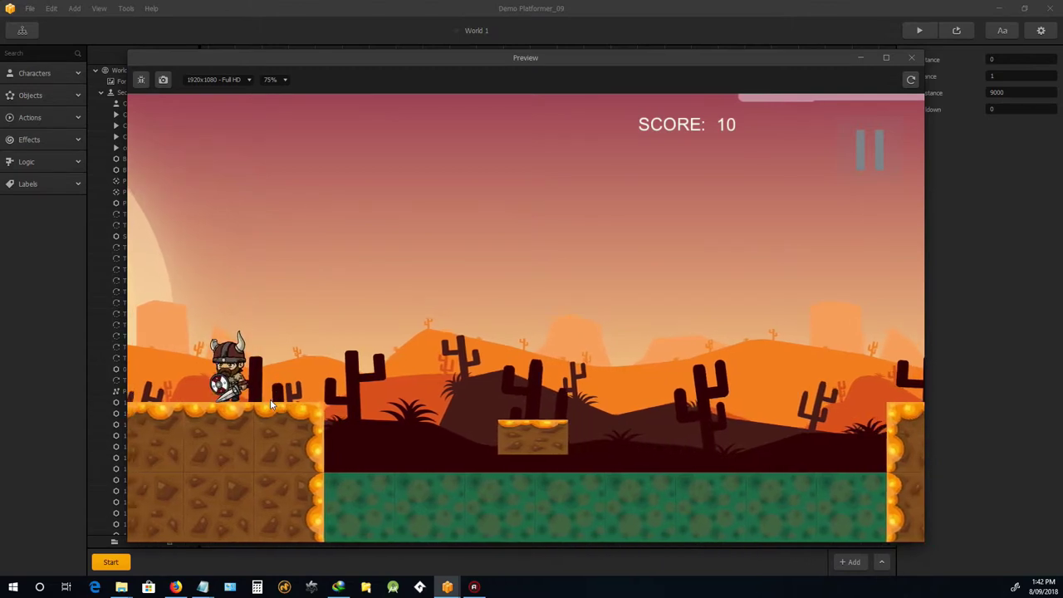
{"action": "key", "text": "Right"}
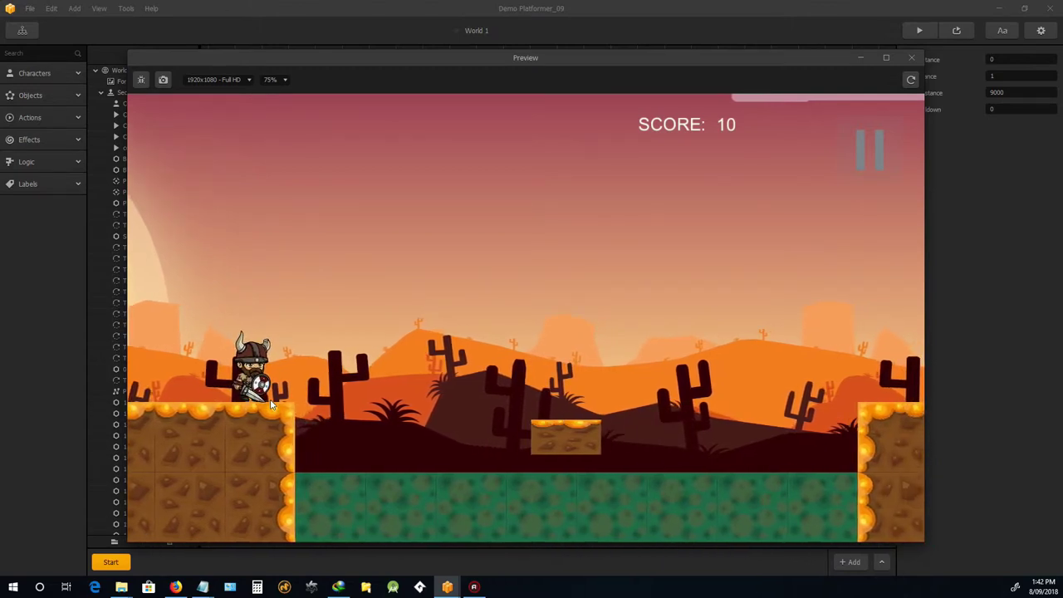
{"action": "key", "text": "Right"}
{"action": "key", "text": "Up"}
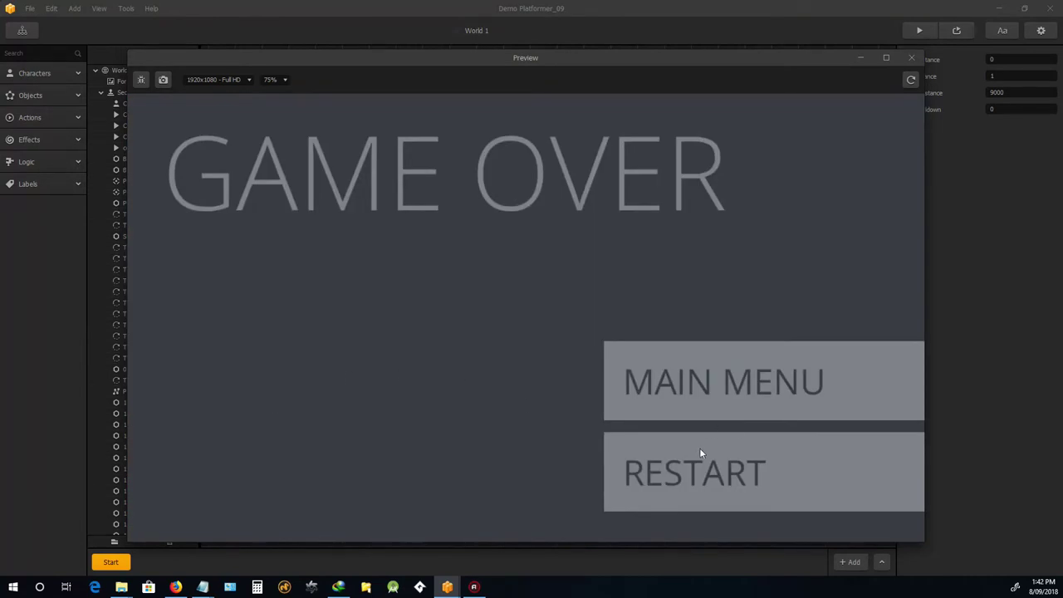
{"action": "left_click", "coordinate": [700, 453]}
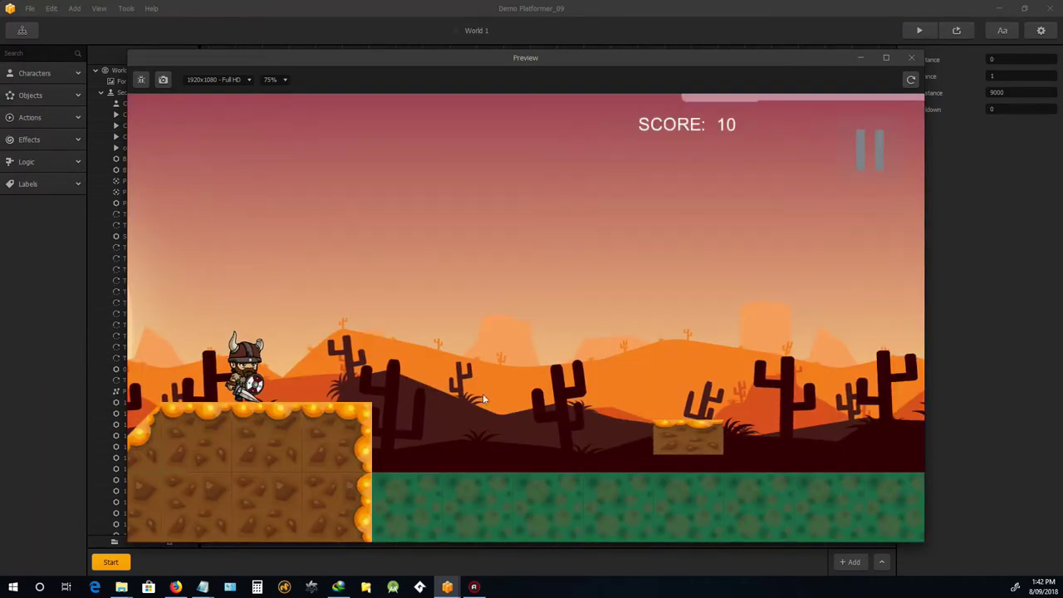
- Try again to jump onto the moving platform in the wide pit, then restart at the second checkpoint
{"action": "key", "text": "Right"}
{"action": "key", "text": "Right"}
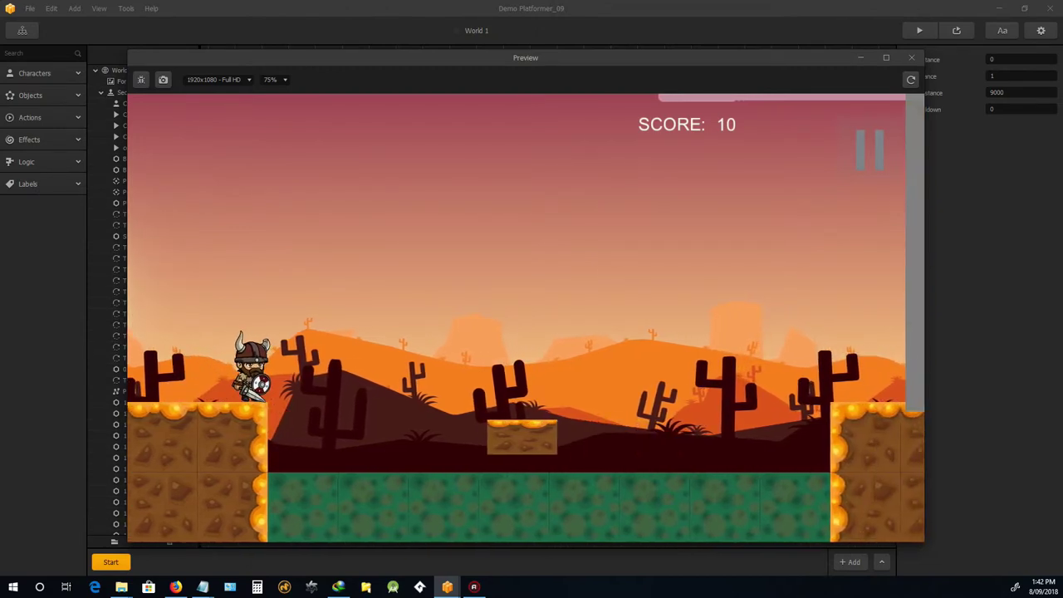
{"action": "key", "text": "Up"}
{"action": "key", "text": "Right"}
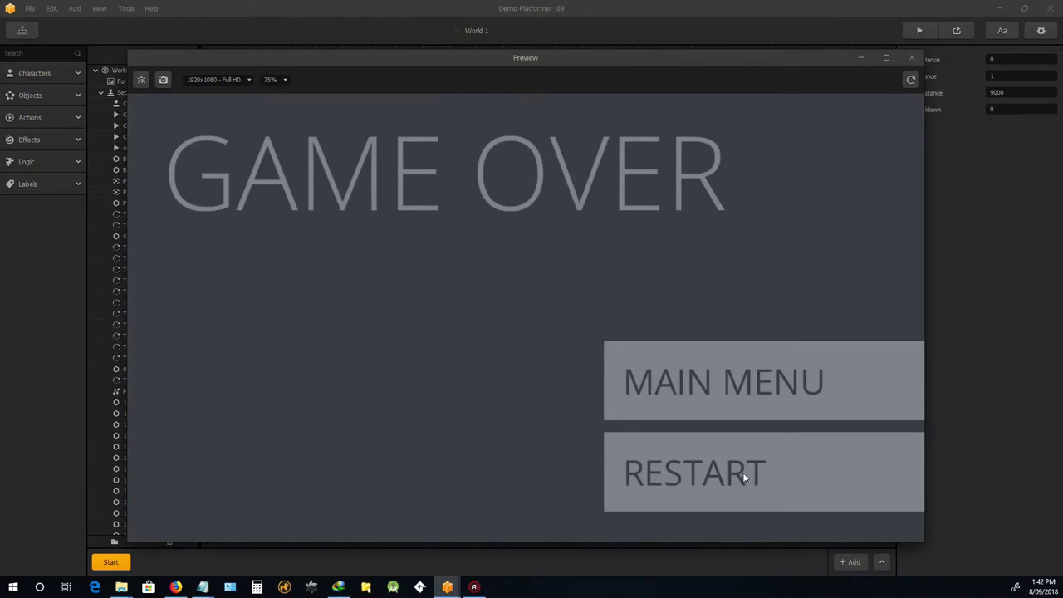
{"action": "left_click", "coordinate": [741, 479]}
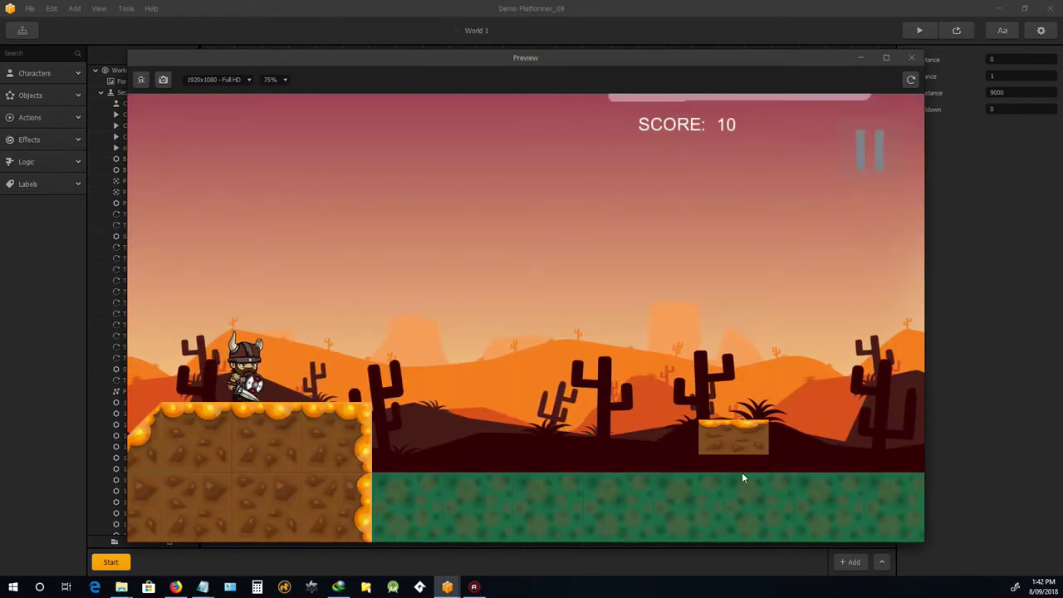
- Run into the wide pit once more to reach the Game Over screen, and close the preview
{"action": "key", "text": "Right"}
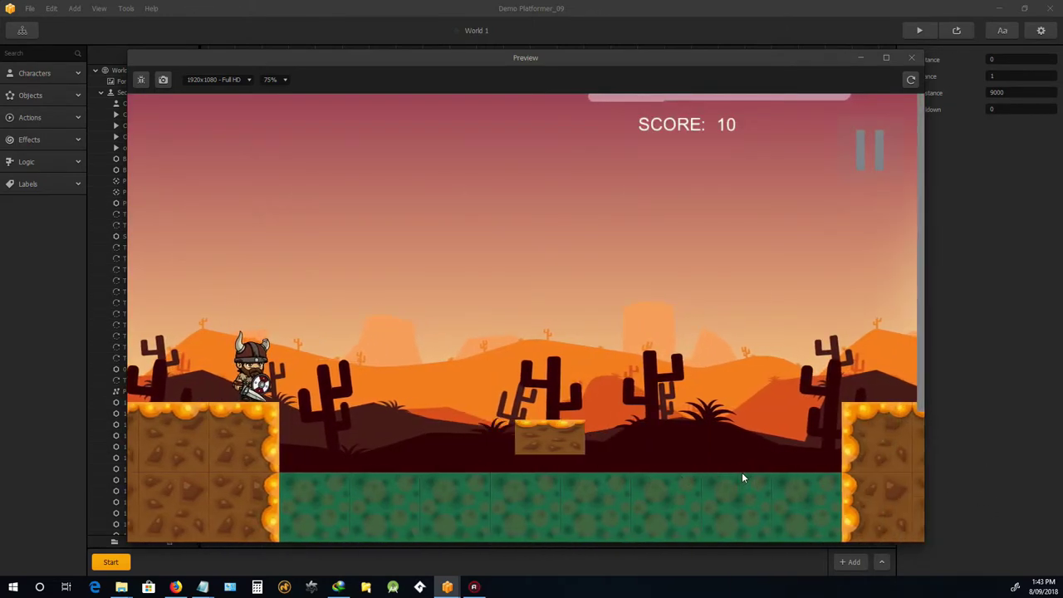
{"action": "key", "text": "Right"}
{"action": "key", "text": "Right"}
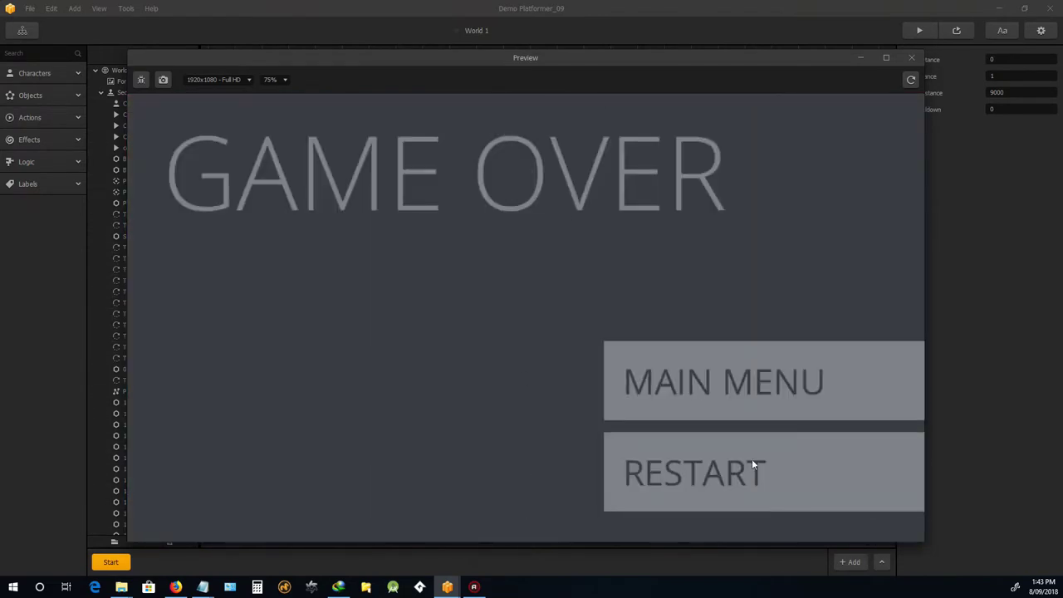
{"action": "left_click", "coordinate": [910, 61]}
- Set the opacity of the first checkpoint, just past the first pit, to 0
{"action": "scroll", "coordinate": [650, 249], "scroll_direction": "down", "scroll_amount": 3}
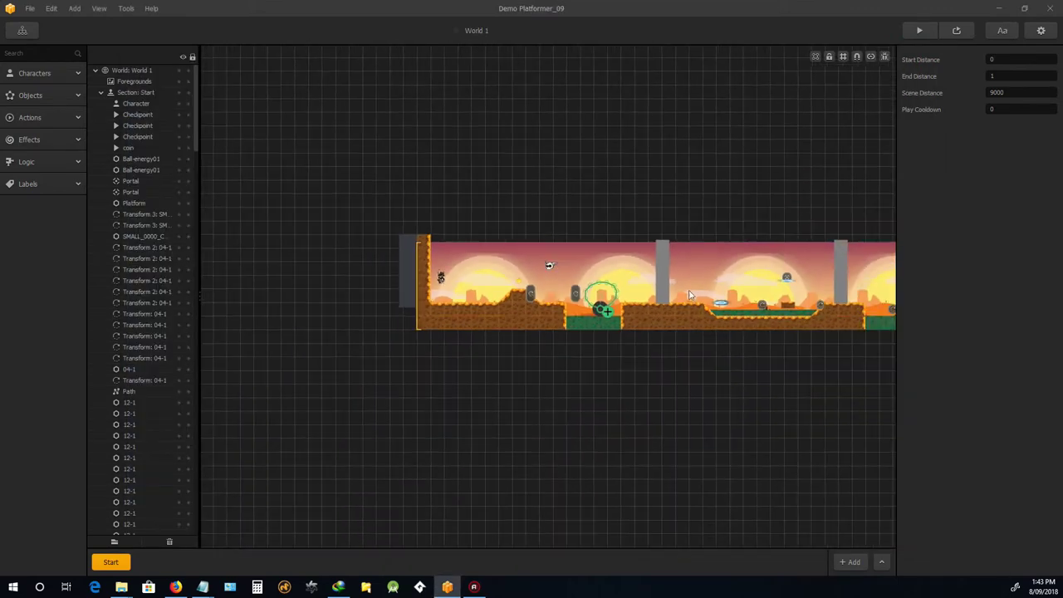
{"action": "scroll", "coordinate": [649, 249], "scroll_direction": "up", "scroll_amount": 5}
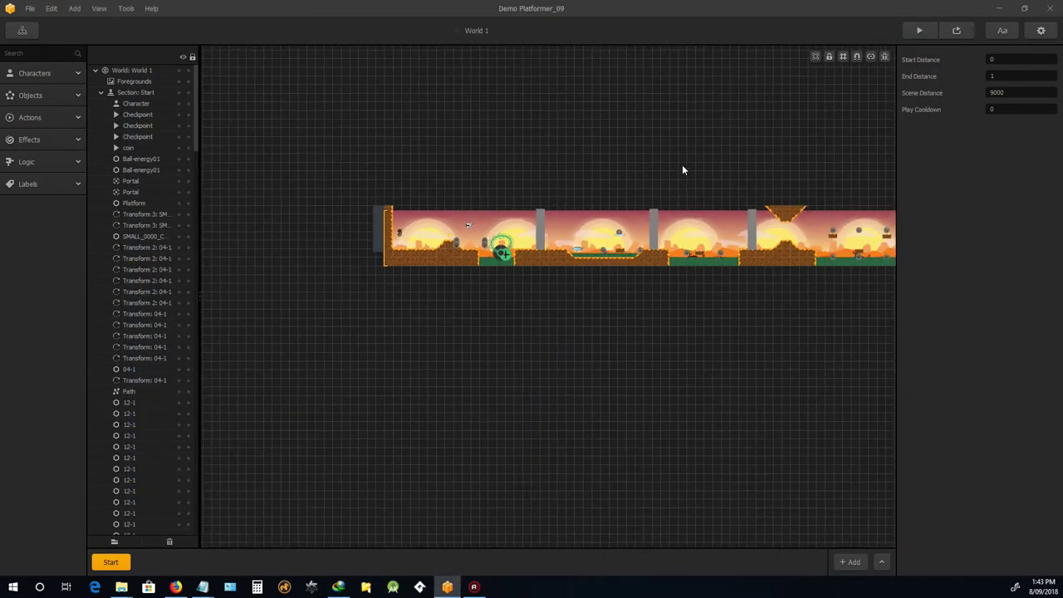
{"action": "scroll", "coordinate": [689, 233], "scroll_direction": "down", "scroll_amount": 2}
{"action": "scroll", "coordinate": [569, 230], "scroll_direction": "up", "scroll_amount": 5}
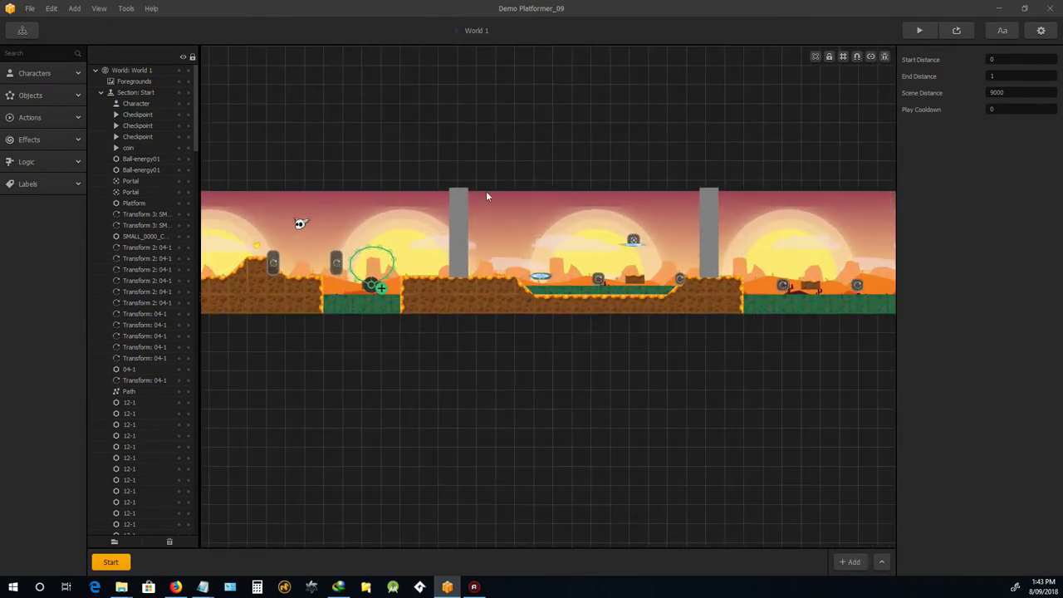
{"action": "left_click", "coordinate": [452, 291]}
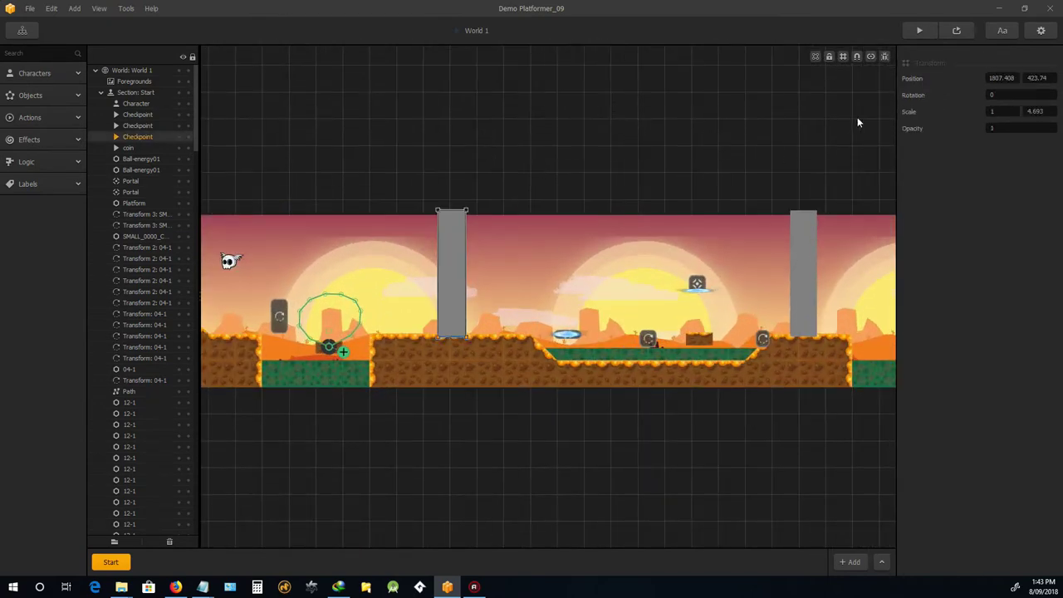
{"action": "left_click", "coordinate": [1017, 128]}
{"action": "type", "text": "0"}
{"action": "left_click", "coordinate": [568, 464]}
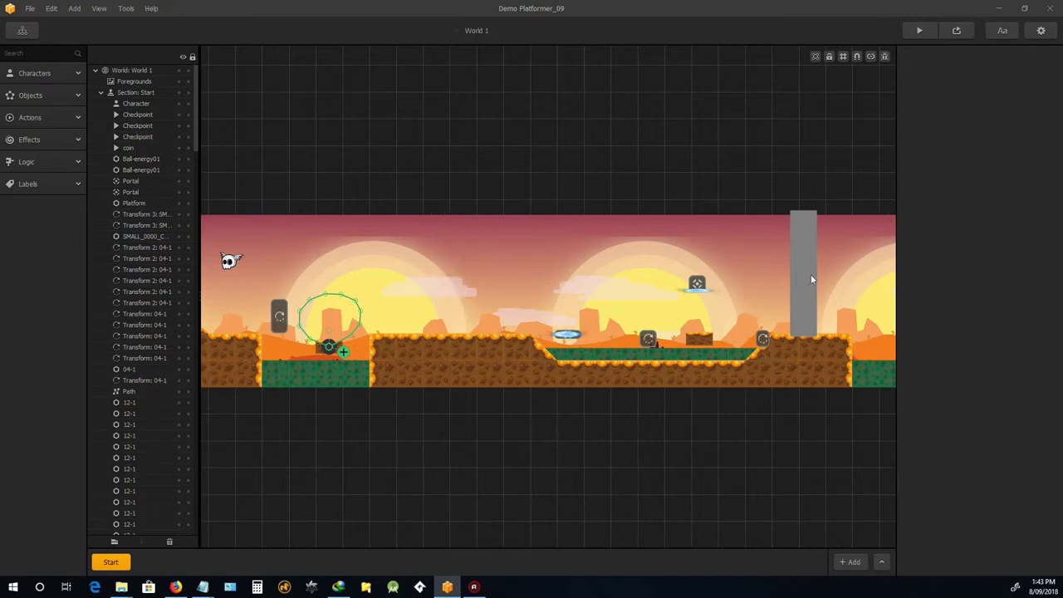
- Set the opacity of the second checkpoint, just past the sunken pool, to 0
{"action": "left_click", "coordinate": [806, 282]}
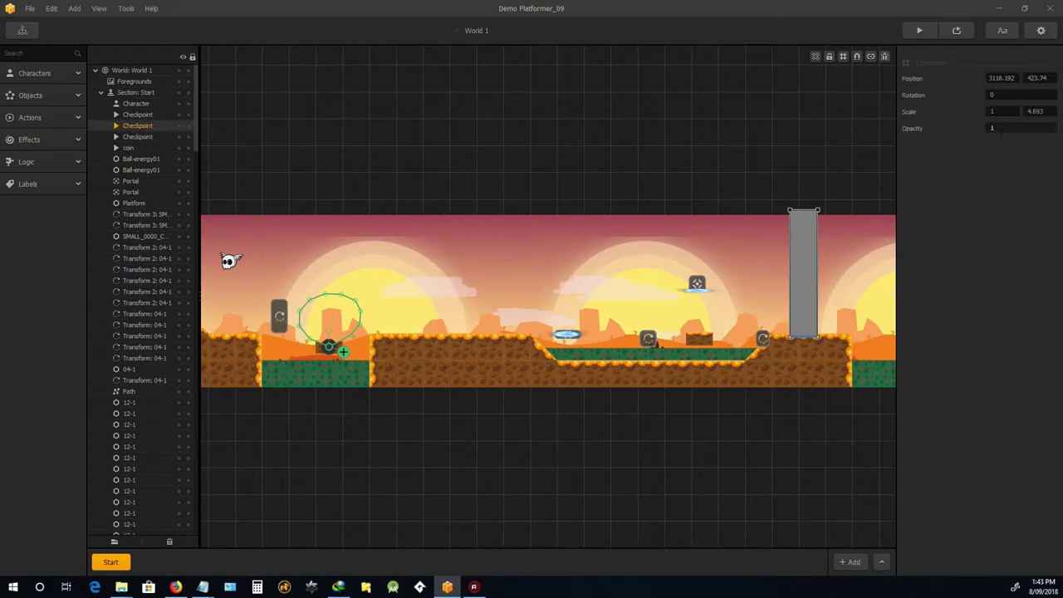
{"action": "left_click", "coordinate": [712, 438]}
{"action": "scroll", "coordinate": [546, 254], "scroll_direction": "down", "scroll_amount": 3}
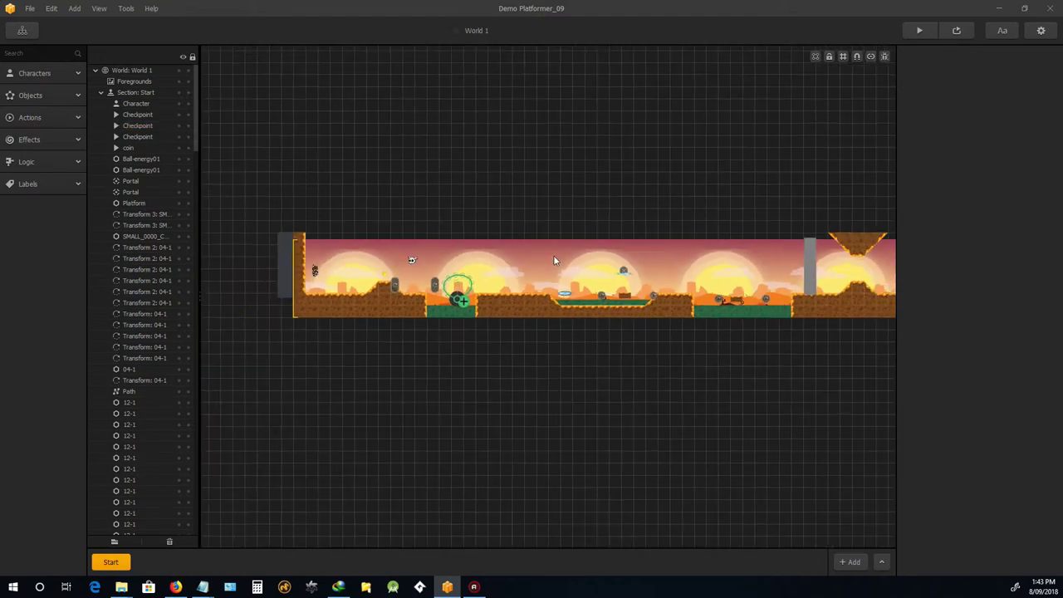
- Set the opacity of the third checkpoint, between the wide pit and the hanging rock, to 0
{"action": "scroll", "coordinate": [572, 249], "scroll_direction": "up", "scroll_amount": 5}
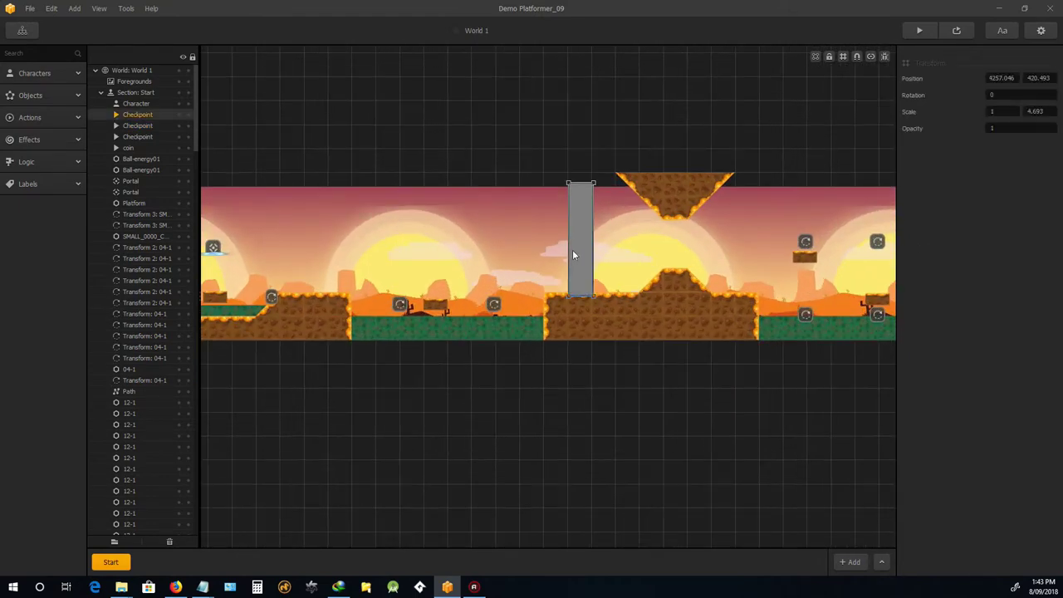
{"action": "left_click", "coordinate": [573, 249]}
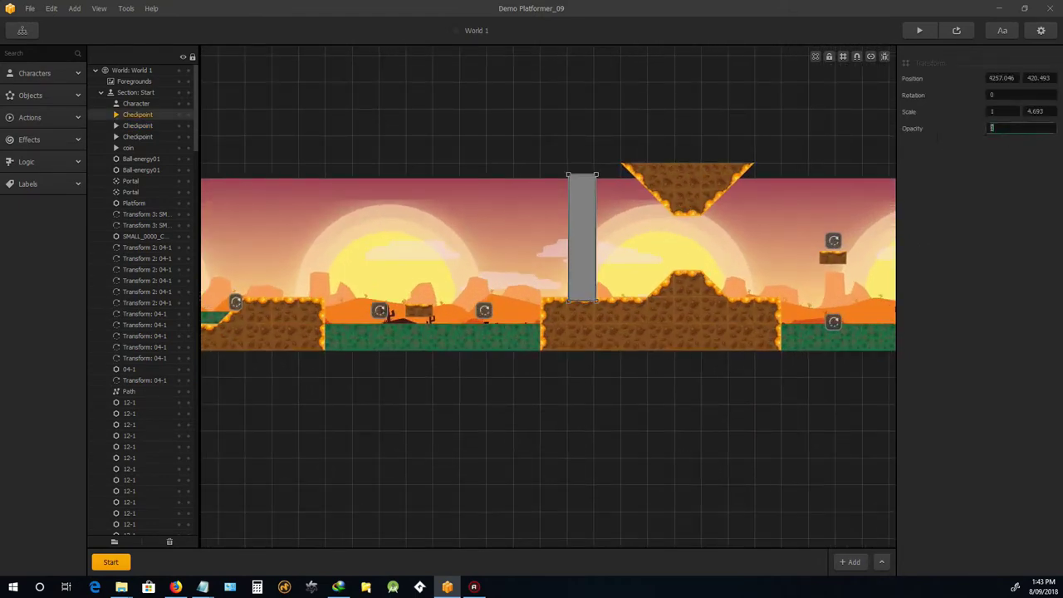
{"action": "left_click", "coordinate": [714, 455]}
- Examine the World 1 level around the first pit, the sunken pool and the wide pit with the checkpoint pillars hidden
{"action": "scroll", "coordinate": [572, 301], "scroll_direction": "down", "scroll_amount": 4}
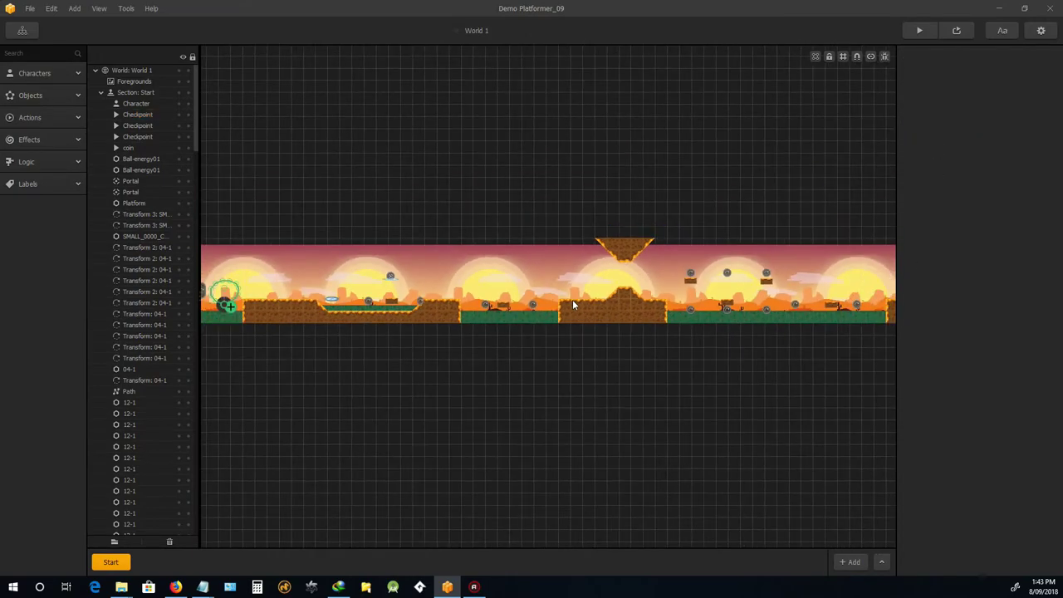
{"action": "scroll", "coordinate": [349, 245], "scroll_direction": "up", "scroll_amount": 3}
{"action": "scroll", "coordinate": [370, 273], "scroll_direction": "down", "scroll_amount": 2}
{"action": "scroll", "coordinate": [365, 277], "scroll_direction": "up", "scroll_amount": 2}
{"action": "scroll", "coordinate": [415, 290], "scroll_direction": "down", "scroll_amount": 2}
{"action": "scroll", "coordinate": [463, 308], "scroll_direction": "up", "scroll_amount": 3}
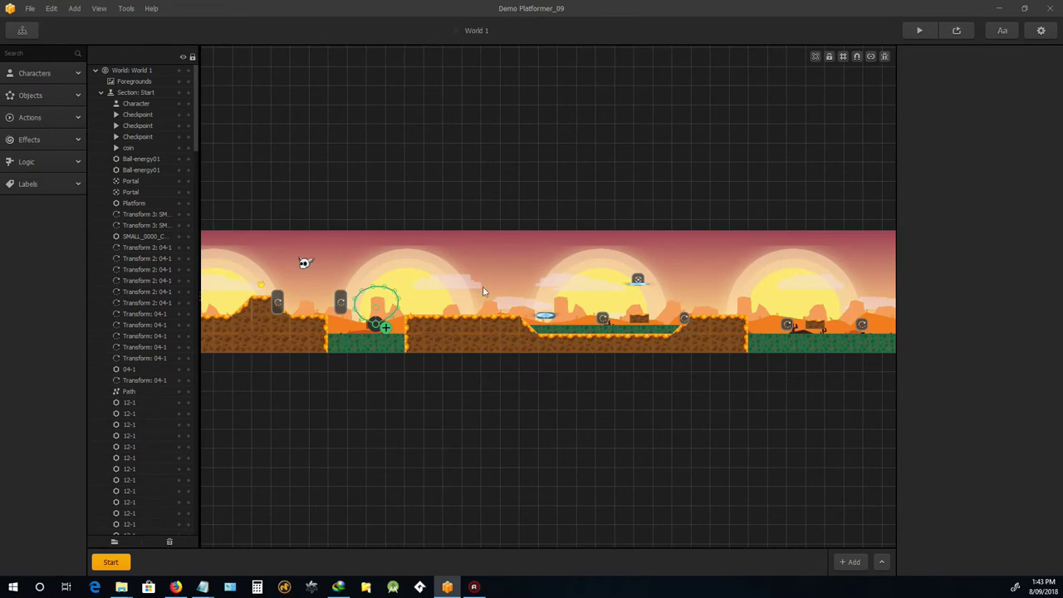
{"action": "scroll", "coordinate": [719, 301], "scroll_direction": "up", "scroll_amount": 3}
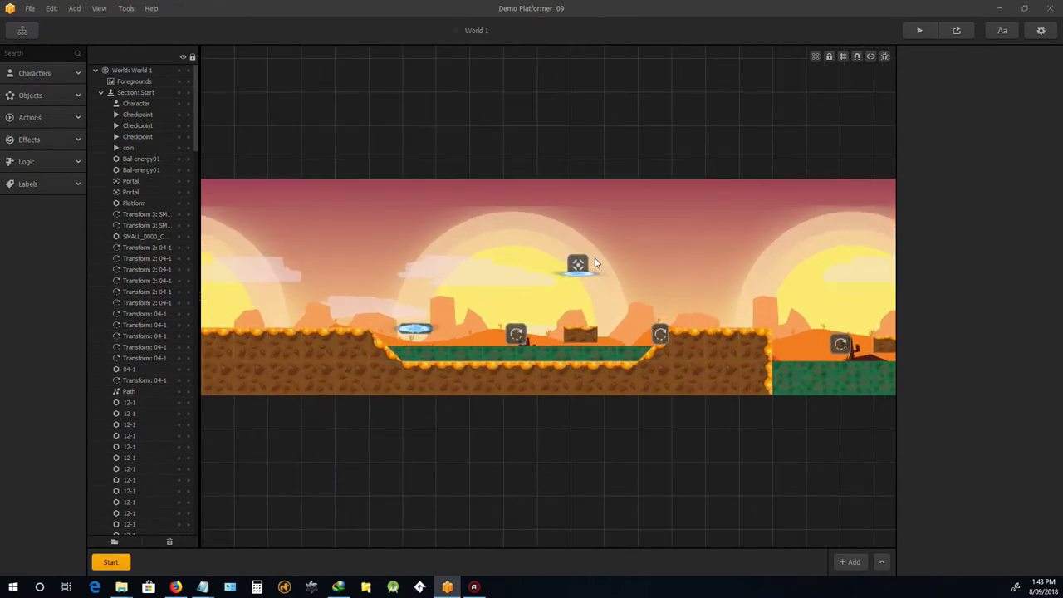
{"action": "scroll", "coordinate": [582, 290], "scroll_direction": "down", "scroll_amount": 4}
{"action": "scroll", "coordinate": [406, 282], "scroll_direction": "up", "scroll_amount": 4}
{"action": "scroll", "coordinate": [406, 283], "scroll_direction": "up", "scroll_amount": 1}
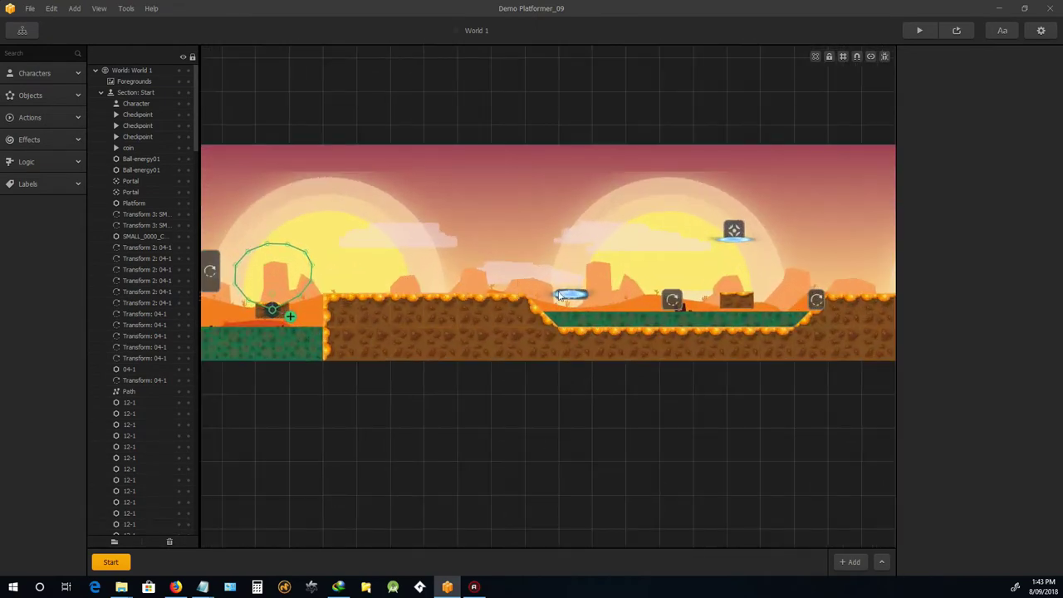
{"action": "scroll", "coordinate": [612, 208], "scroll_direction": "down", "scroll_amount": 3}
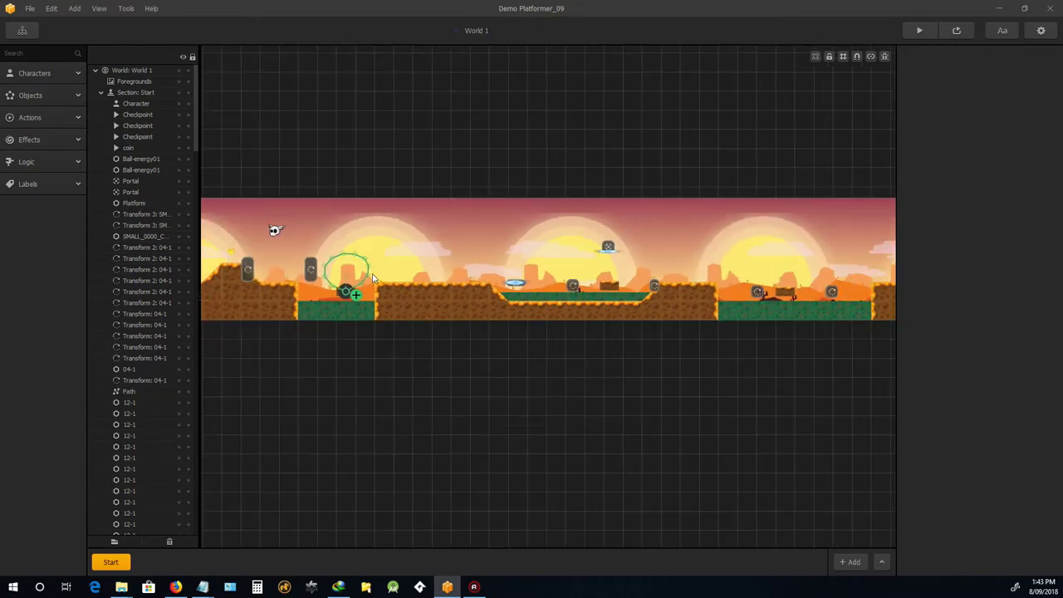
{"action": "scroll", "coordinate": [273, 227], "scroll_direction": "up", "scroll_amount": 4}
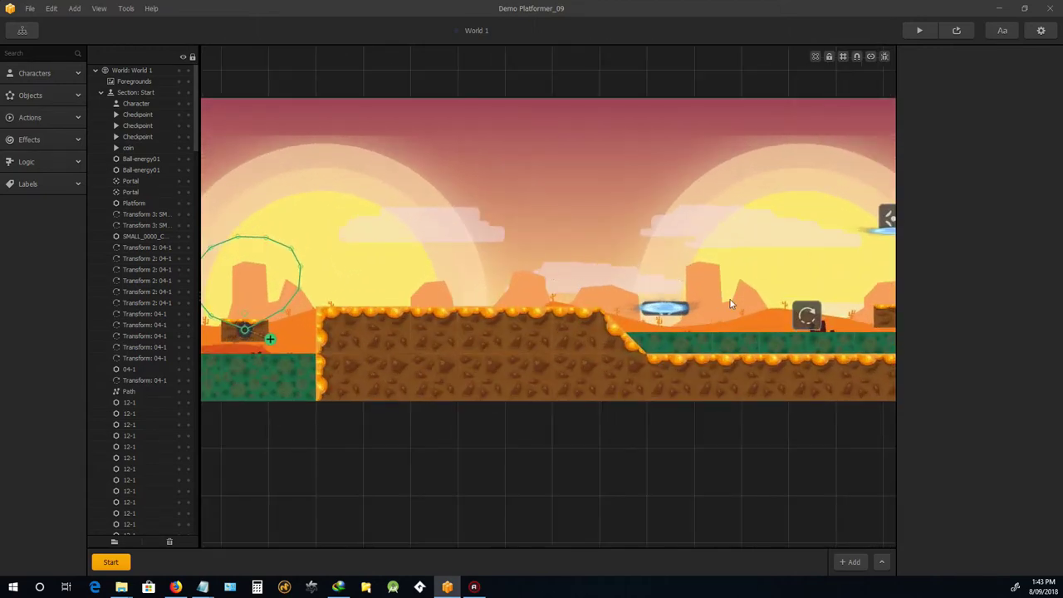
{"action": "scroll", "coordinate": [730, 304], "scroll_direction": "down", "scroll_amount": 5}
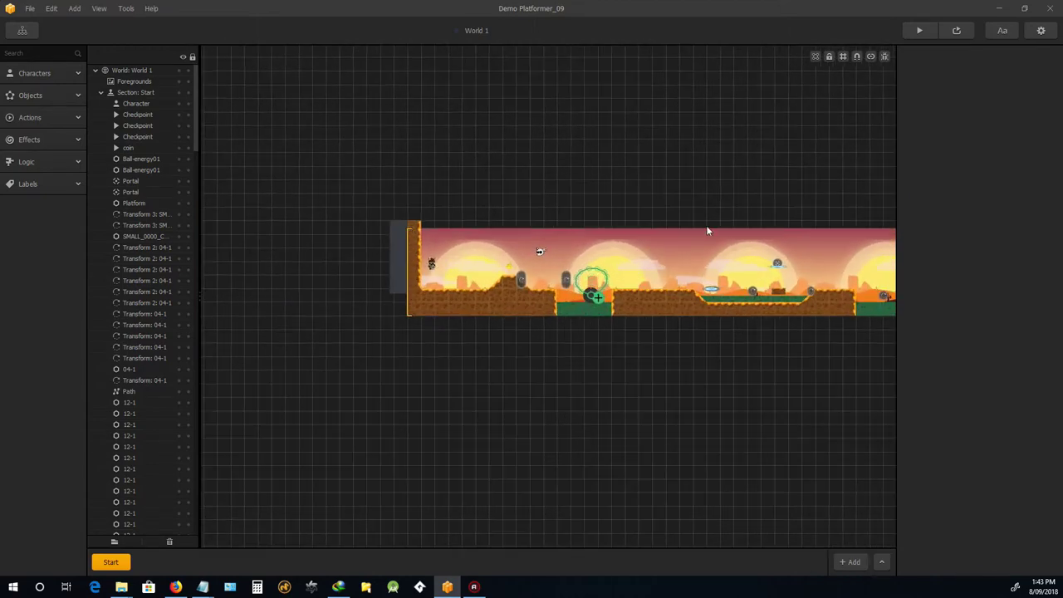
- Preview the game and play past the first pit and the sunken pool until the run ends at the wide pit
{"action": "left_click", "coordinate": [922, 31]}
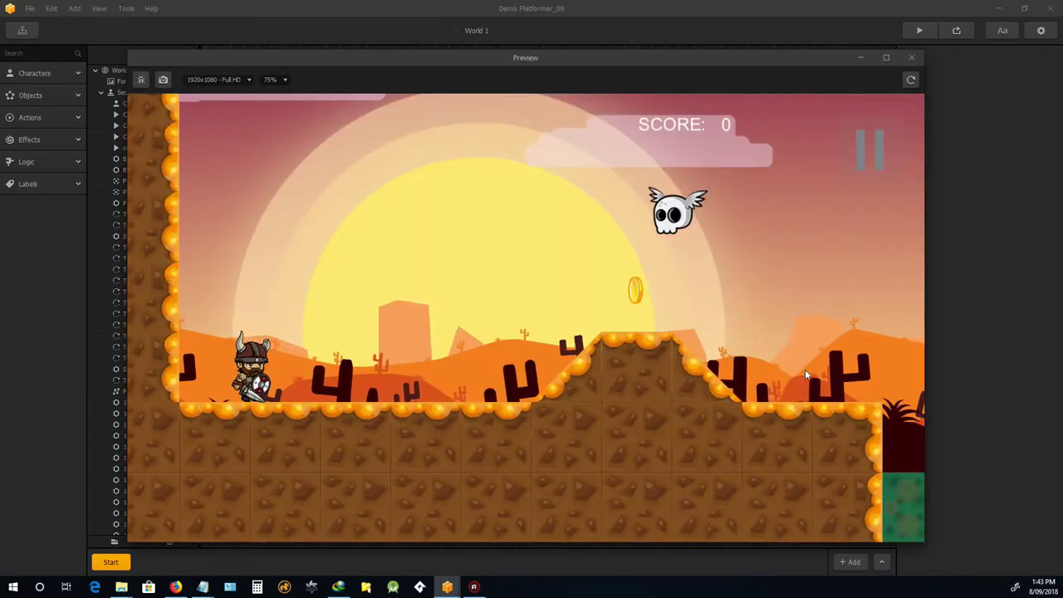
{"action": "left_click", "coordinate": [805, 376]}
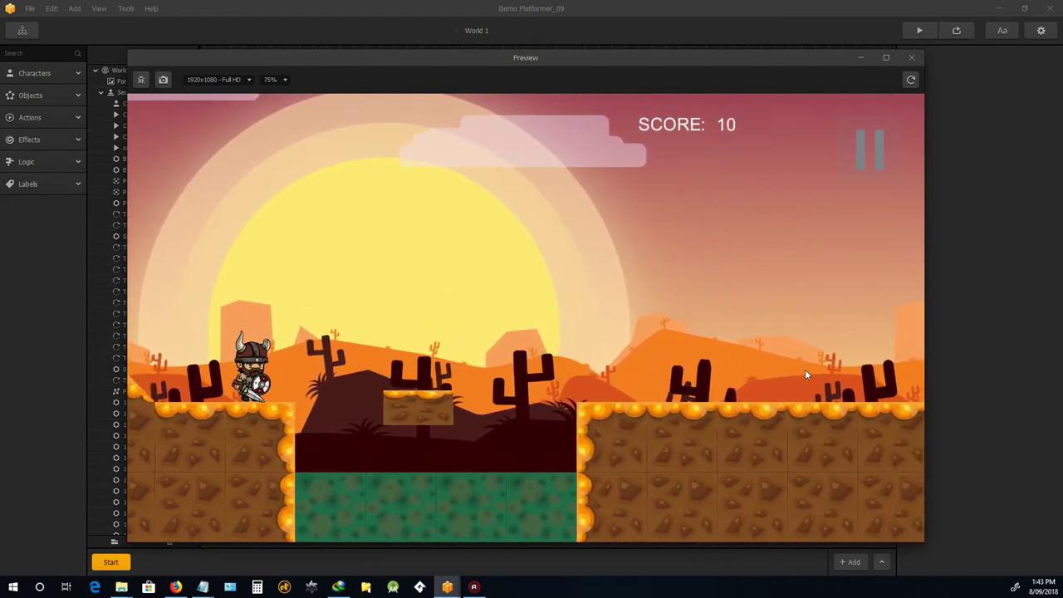
{"action": "left_click", "coordinate": [804, 375]}
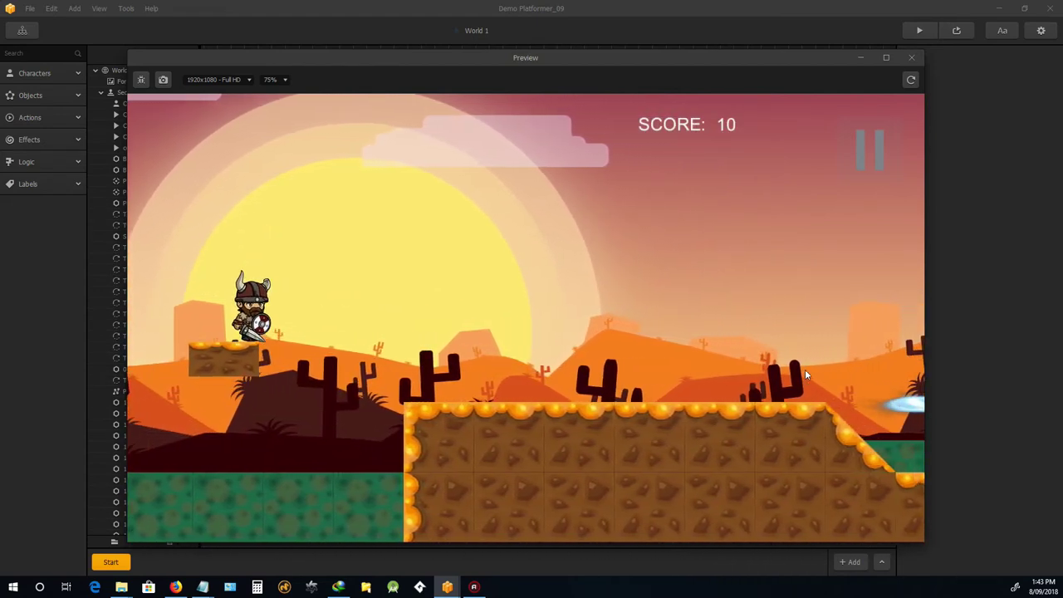
{"action": "left_click", "coordinate": [804, 375]}
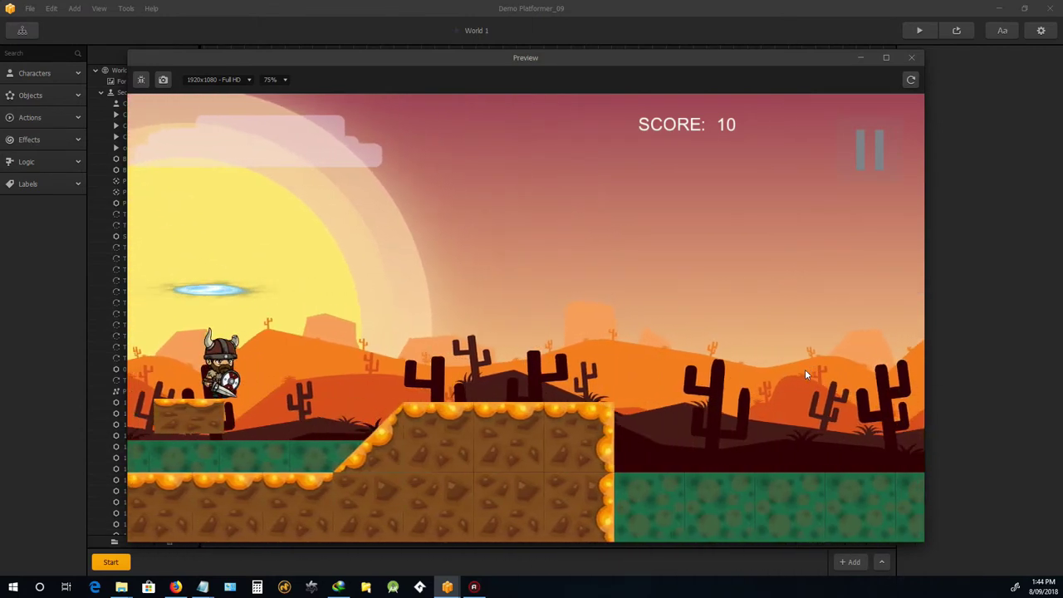
{"action": "left_click", "coordinate": [805, 372]}
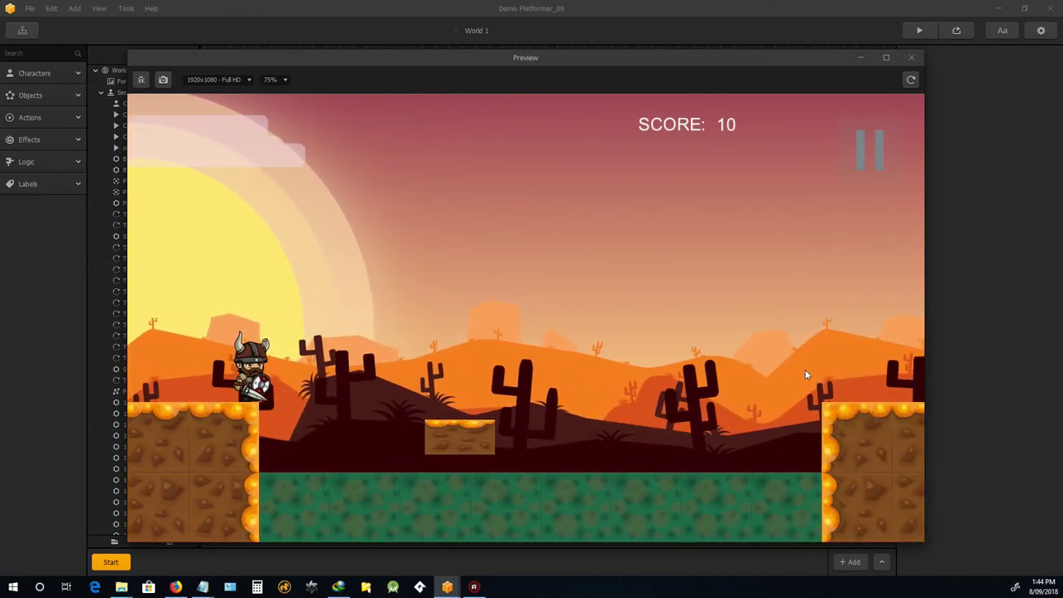
{"action": "left_click", "coordinate": [805, 371]}
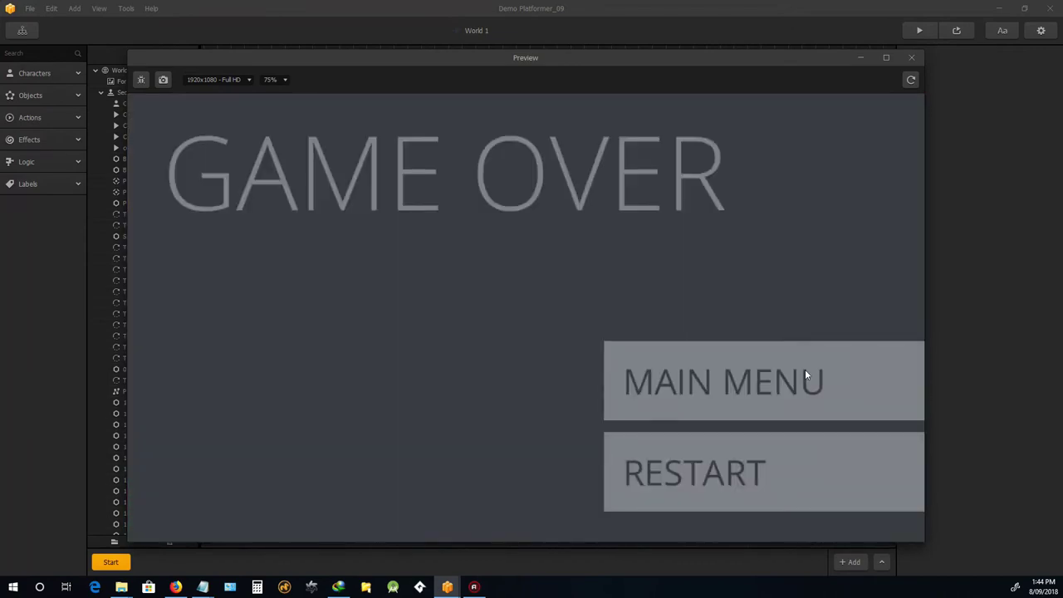
- Restart from the Game Over screen, lose at the wide pit once more, and restart at the second checkpoint again
{"action": "left_click", "coordinate": [748, 470]}
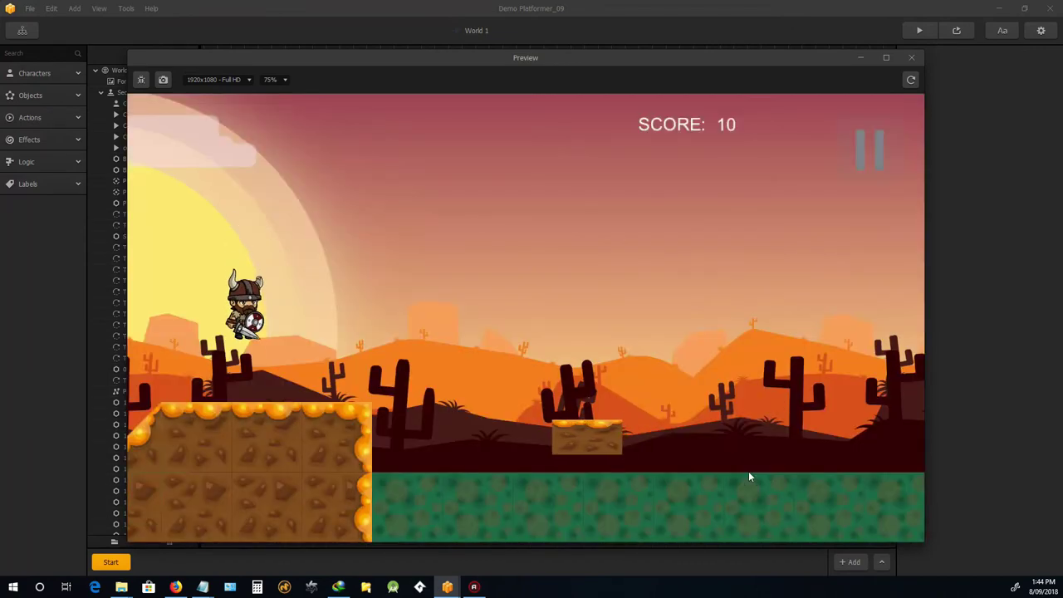
{"action": "left_click", "coordinate": [507, 490]}
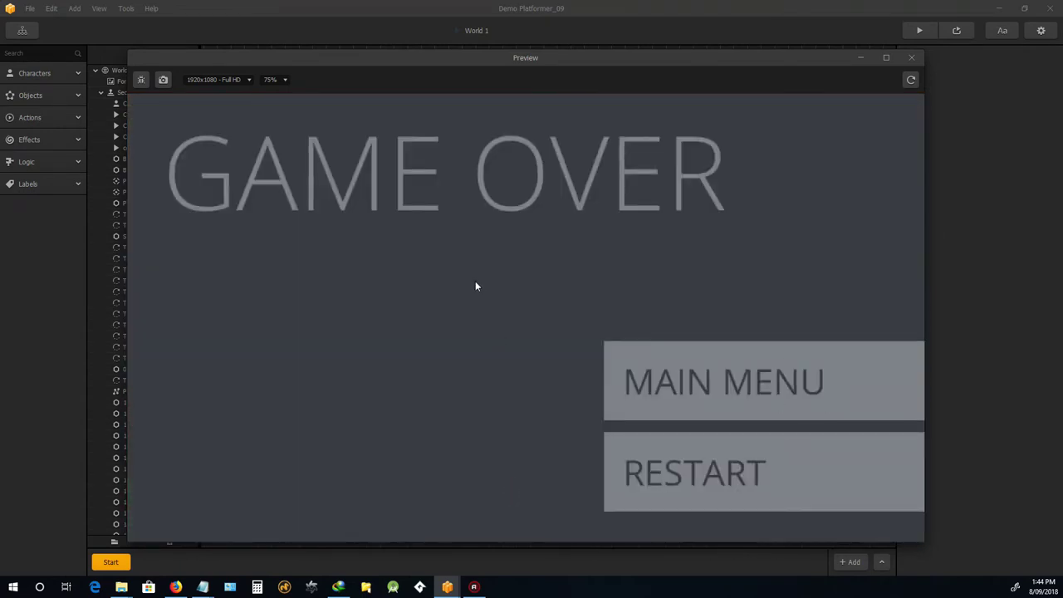
{"action": "left_click", "coordinate": [739, 474]}
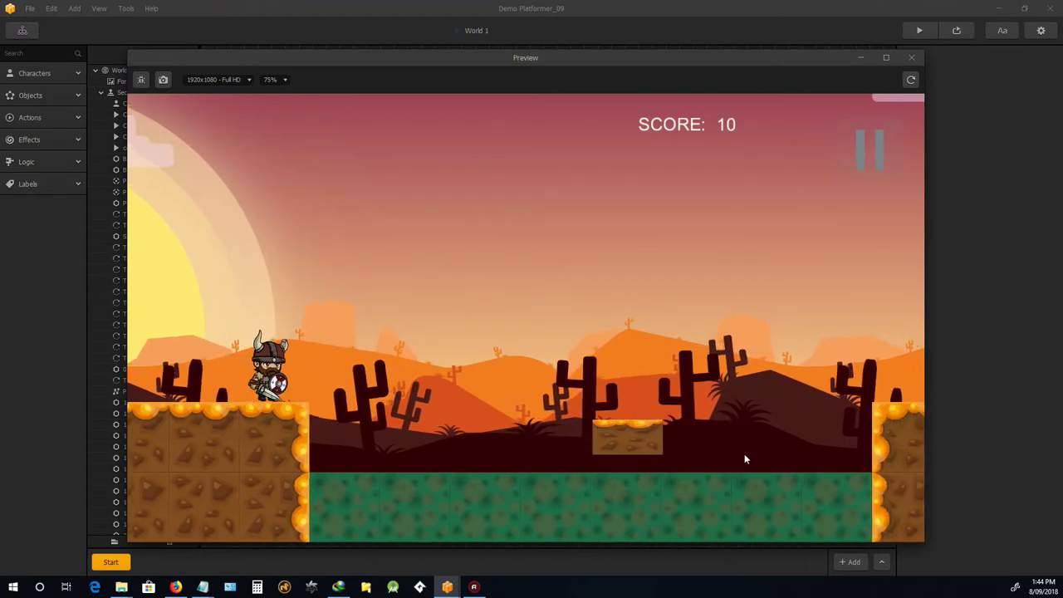
- Cross the wide pit on its moving platform, play on until Game Over, and restart at the third checkpoint
{"action": "left_click", "coordinate": [744, 453]}
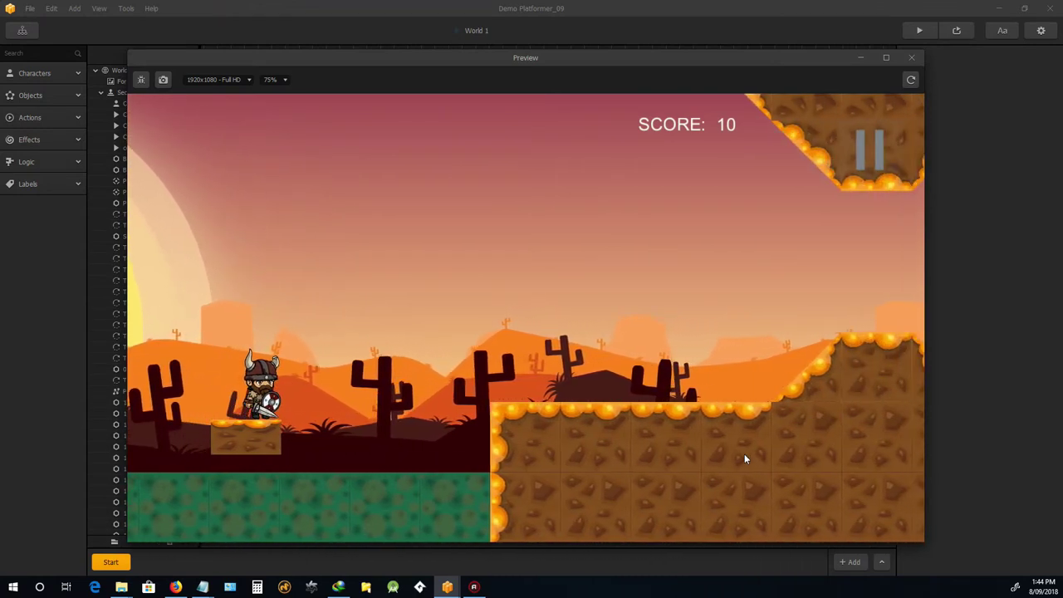
{"action": "left_click", "coordinate": [744, 453]}
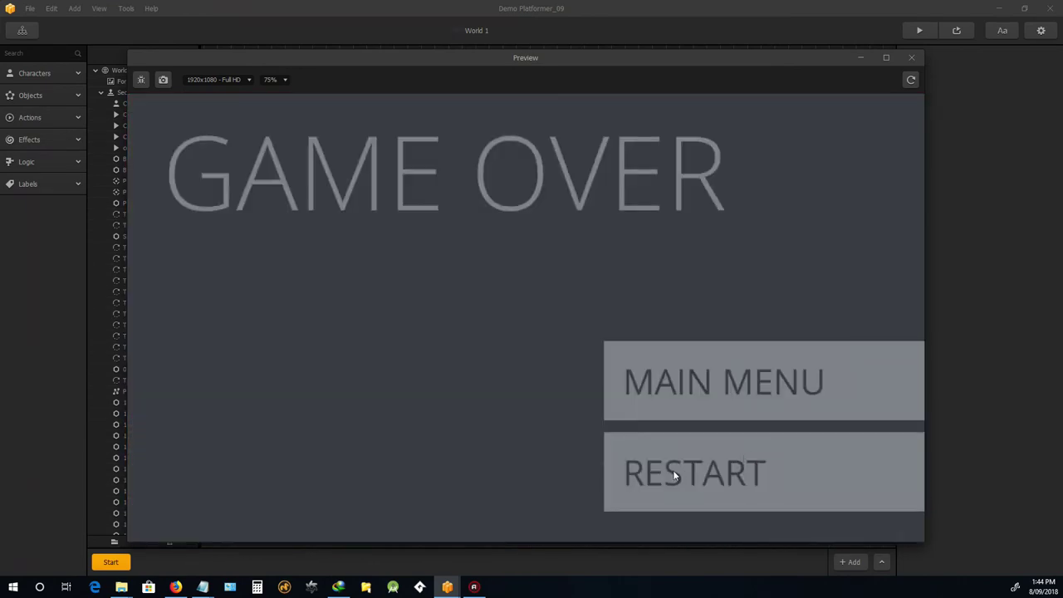
{"action": "left_click", "coordinate": [673, 471]}
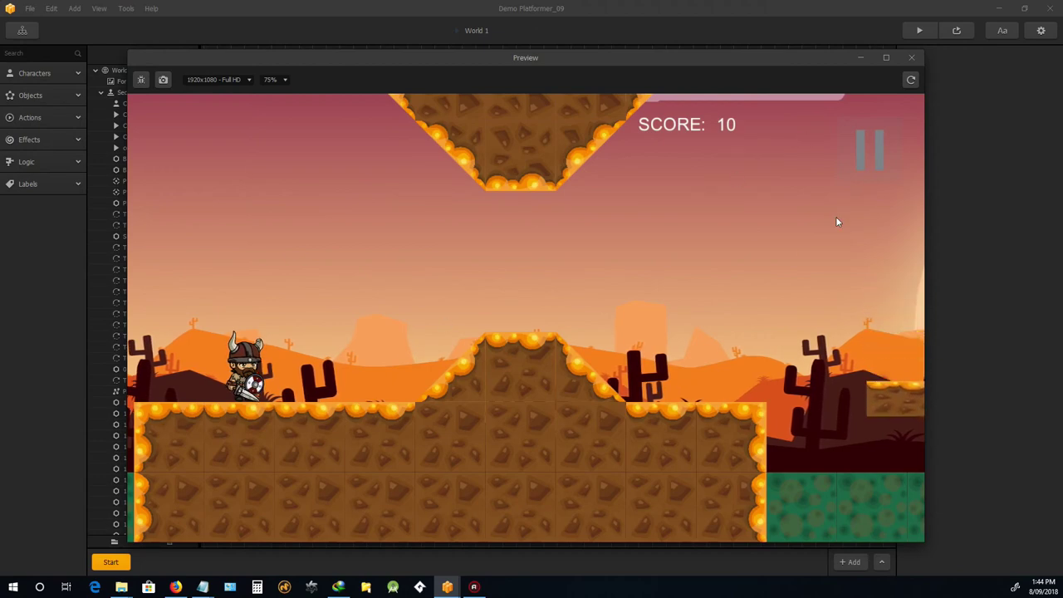
{"action": "left_click_drag", "start_coordinate": [506, 57], "coordinate": [532, 52]}
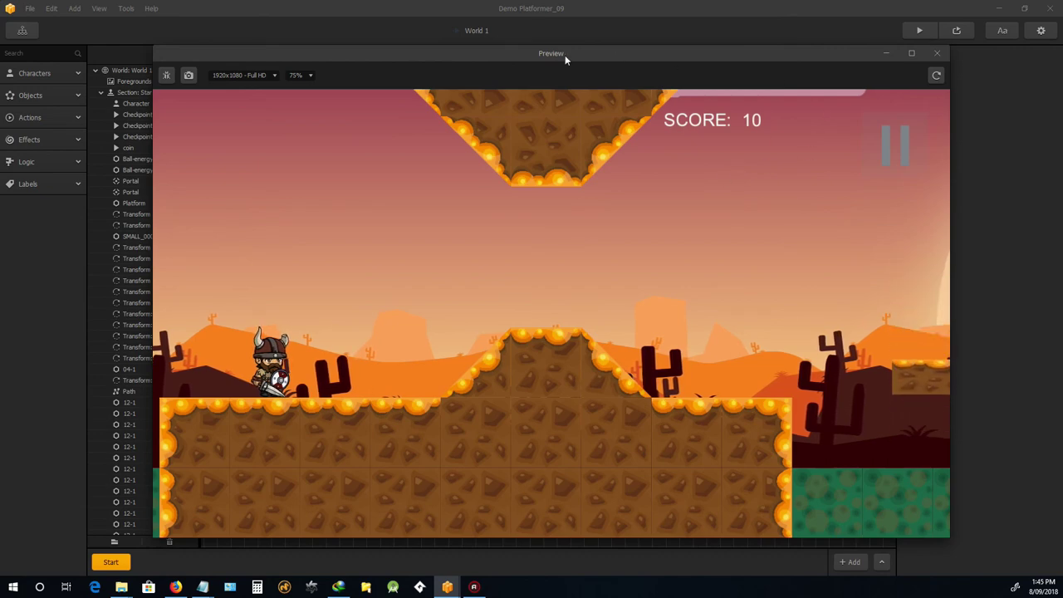
{"action": "mouse_move", "coordinate": [563, 52]}
{"action": "left_mouse_down"}
{"action": "mouse_move", "coordinate": [528, 33]}
{"action": "mouse_move", "coordinate": [553, 36]}
{"action": "mouse_move", "coordinate": [566, 53]}
{"action": "left_mouse_up"}
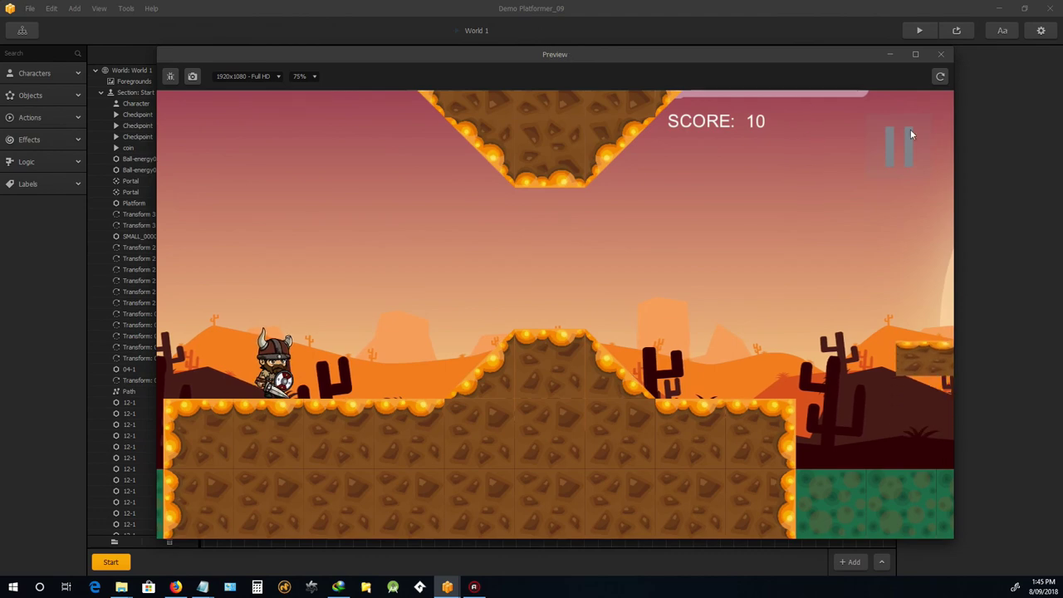